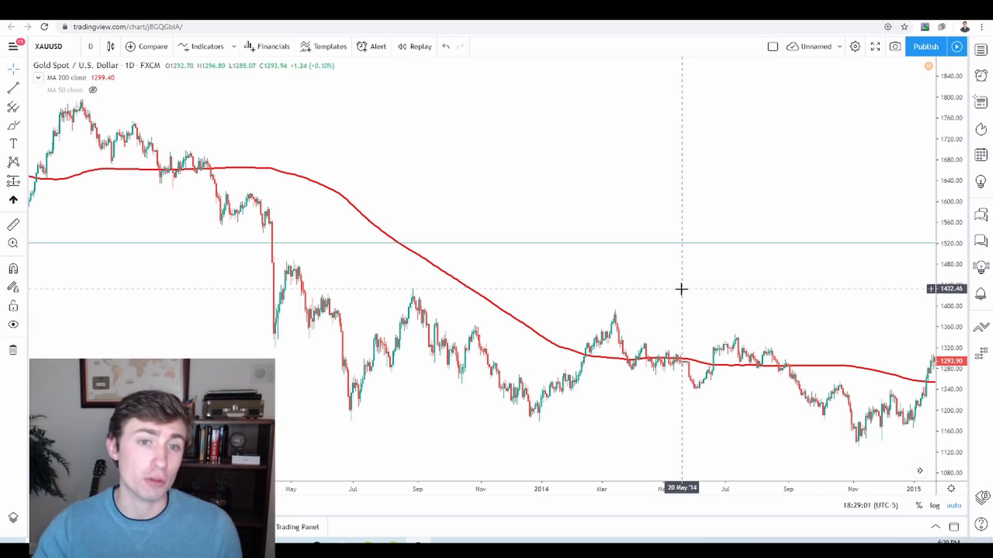
- Draw a freehand loop around gold's long uptrend from about 2005 to early 2013
scroll(681, 289, down, 10)
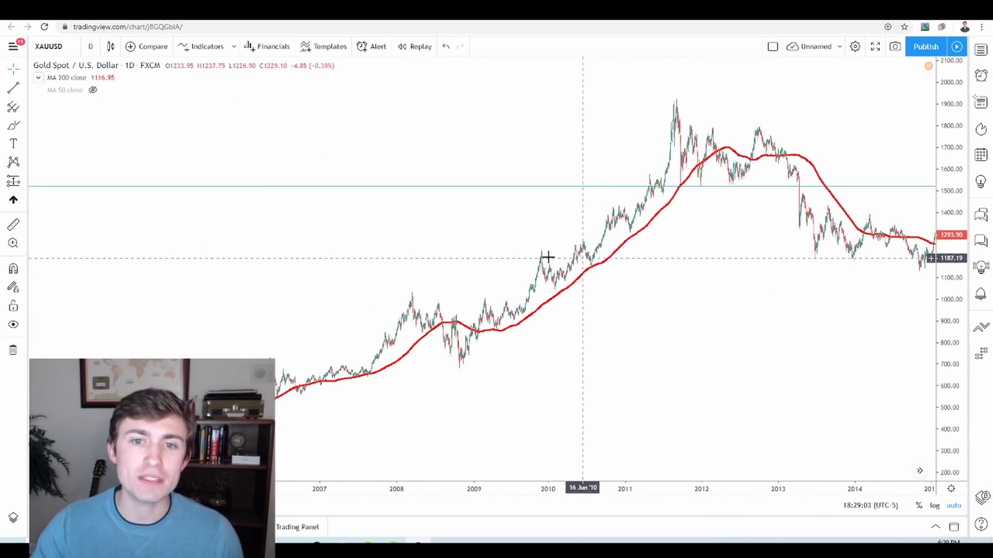
drag(430, 219, 552, 210)
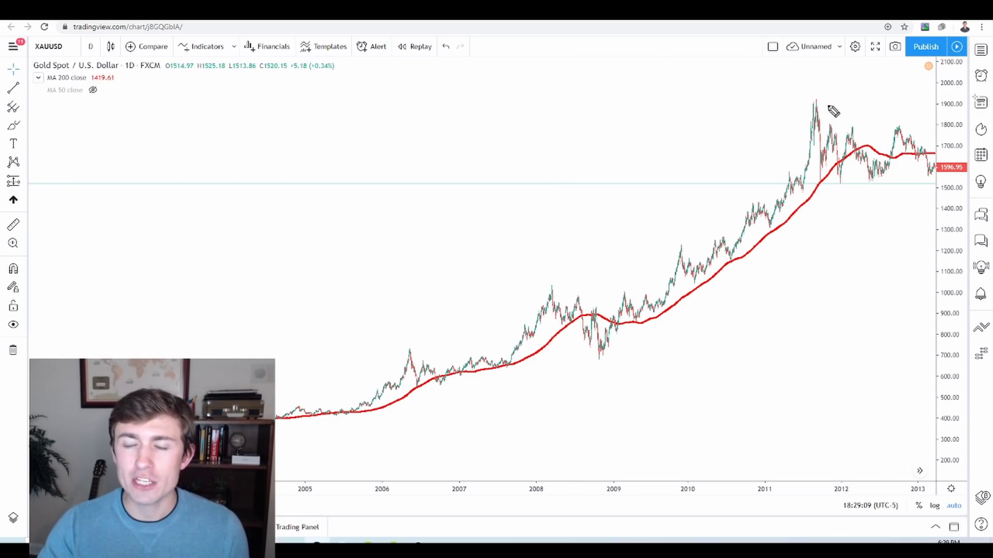
mouse_move(849, 91)
mouse_down()
mouse_move(516, 210)
mouse_move(322, 329)
mouse_move(347, 428)
mouse_move(662, 355)
mouse_move(926, 110)
mouse_move(765, 81)
mouse_up()
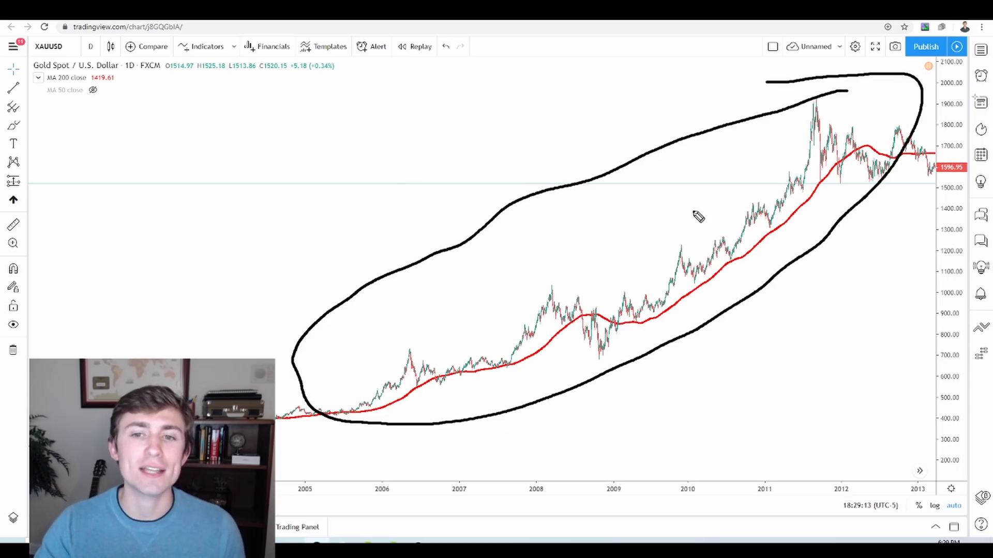
- Mark the late-2005 start of the uptrend with a circle and arrow, draw a long rising arrow along it, and clear the drawings
mouse_move(336, 398)
mouse_down()
mouse_move(362, 416)
mouse_move(339, 396)
mouse_up()
mouse_move(396, 324)
mouse_down()
mouse_move(363, 370)
mouse_move(376, 362)
mouse_up()
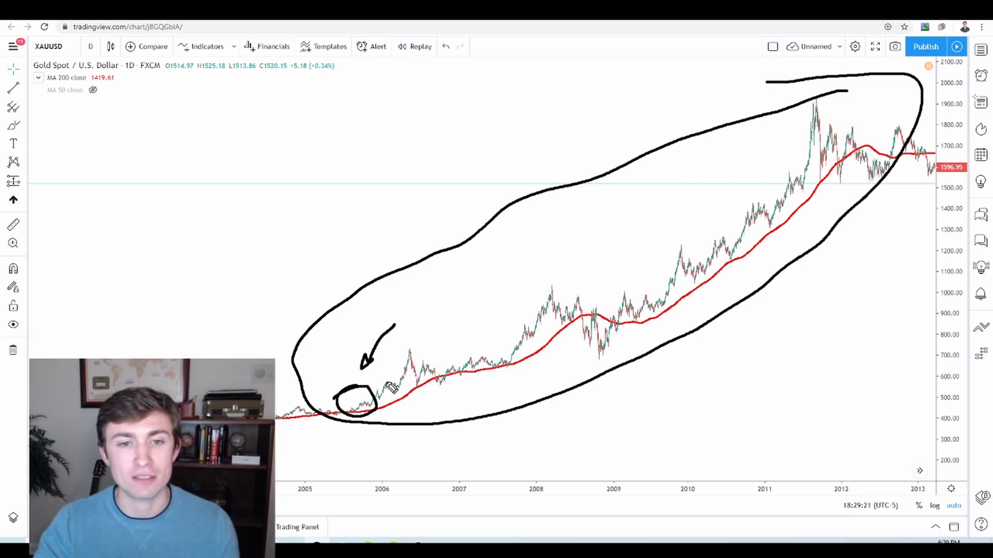
mouse_move(389, 368)
mouse_down()
mouse_move(706, 147)
mouse_move(729, 169)
mouse_up()
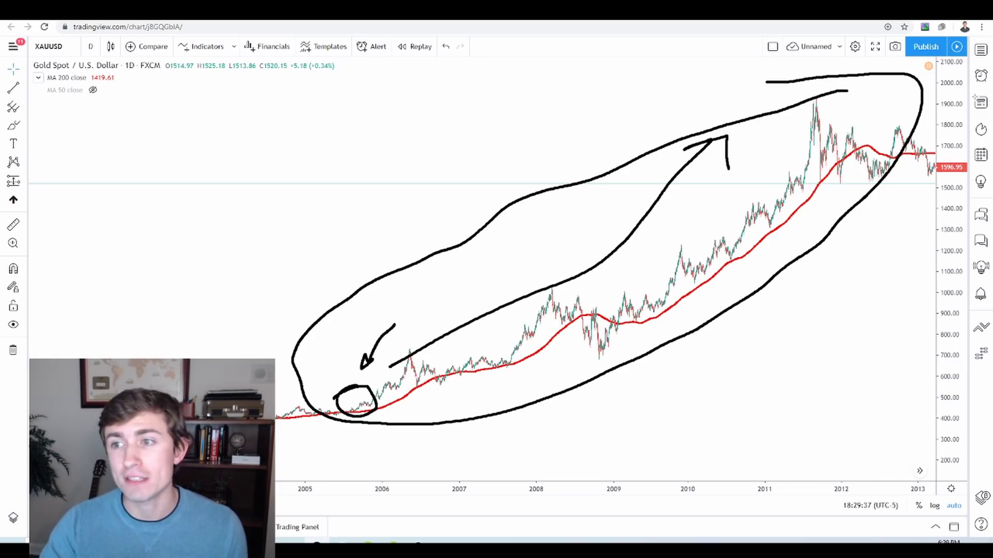
key(Escape)
- Sketch an uptrend arrow, a downtrend arrow and a zigzag recovery arrow over the 2009–2013 chart, and clear the drawings
drag(796, 274, 787, 277)
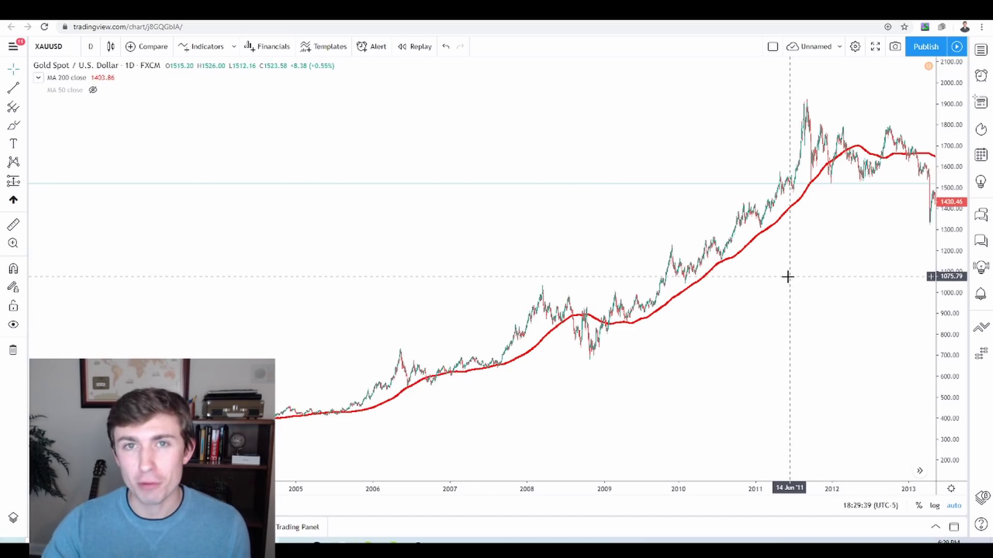
scroll(787, 277, up, 5)
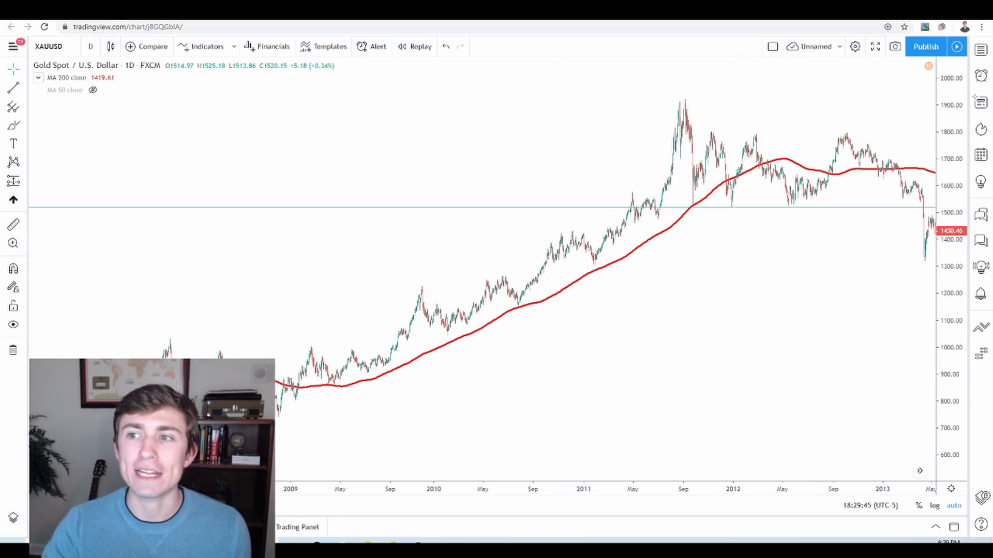
mouse_move(710, 90)
mouse_down()
mouse_move(314, 294)
mouse_move(729, 308)
mouse_move(613, 144)
mouse_up()
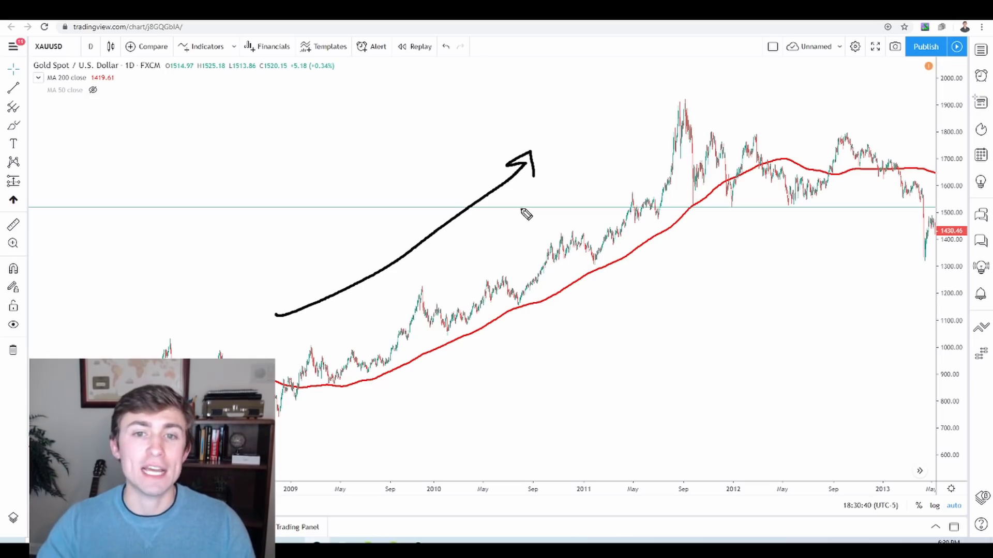
mouse_move(550, 307)
mouse_down()
mouse_move(727, 426)
mouse_move(706, 426)
mouse_up()
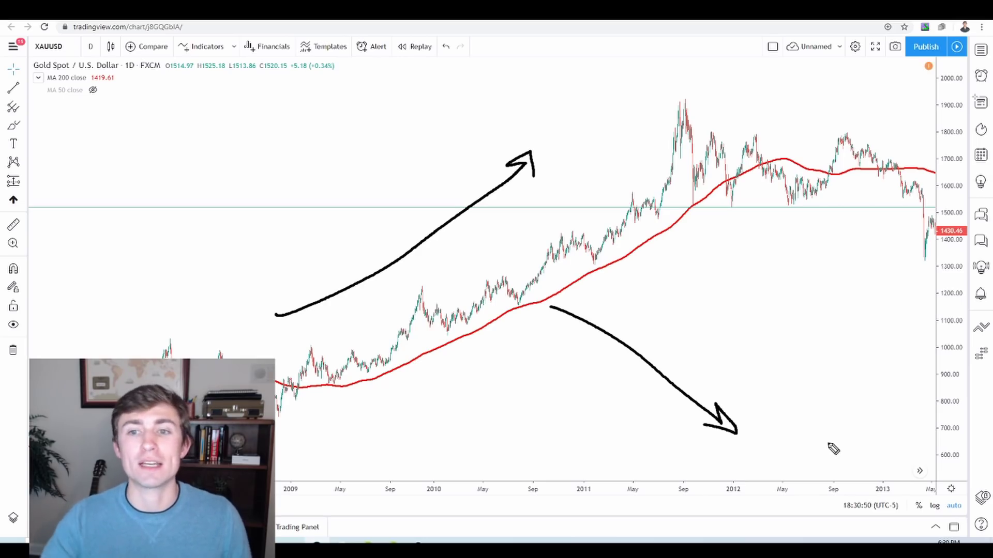
mouse_move(735, 431)
mouse_down()
mouse_move(789, 354)
mouse_move(920, 292)
mouse_move(933, 302)
mouse_up()
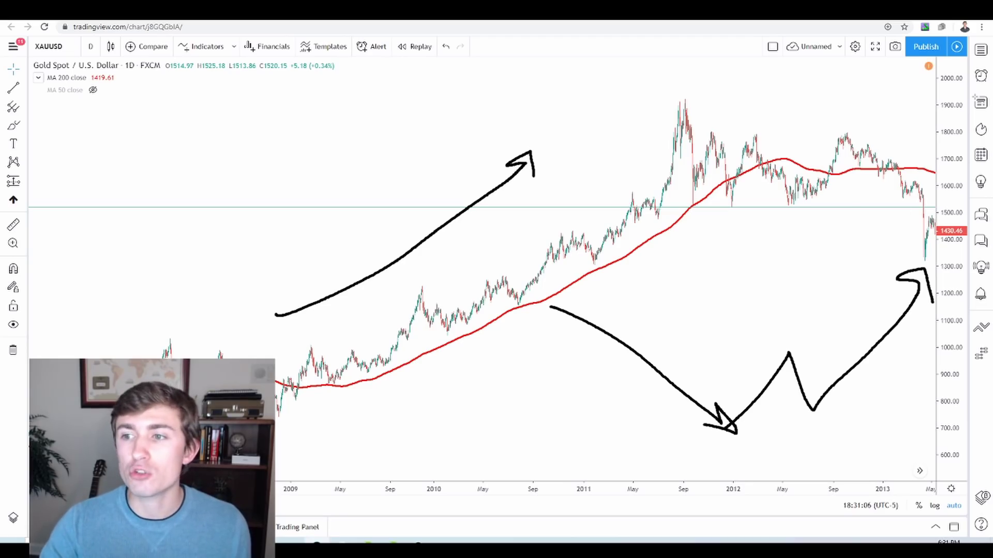
key(Escape)
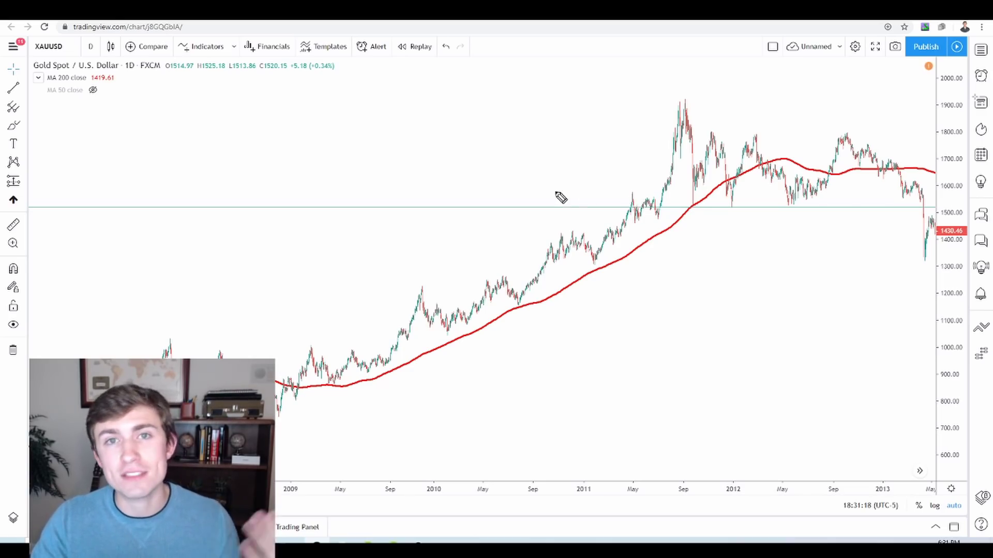
- Sketch a sideways zigzag and a stepped downtrend arrow to contrast ranging and trending markets, and clear both drawings
mouse_move(210, 135)
mouse_down()
mouse_move(272, 173)
mouse_move(346, 181)
mouse_up()
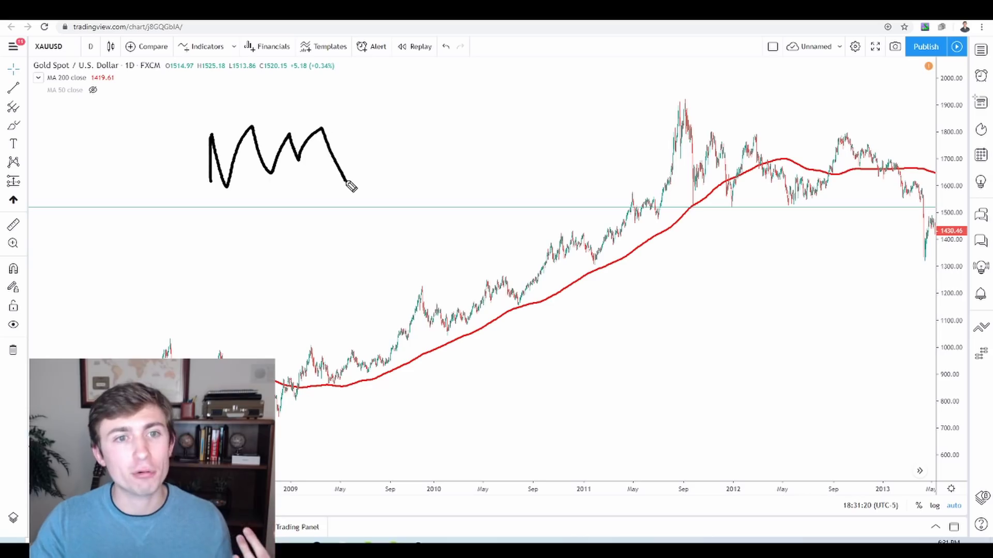
mouse_move(410, 124)
mouse_down()
mouse_move(538, 294)
mouse_move(711, 471)
mouse_up()
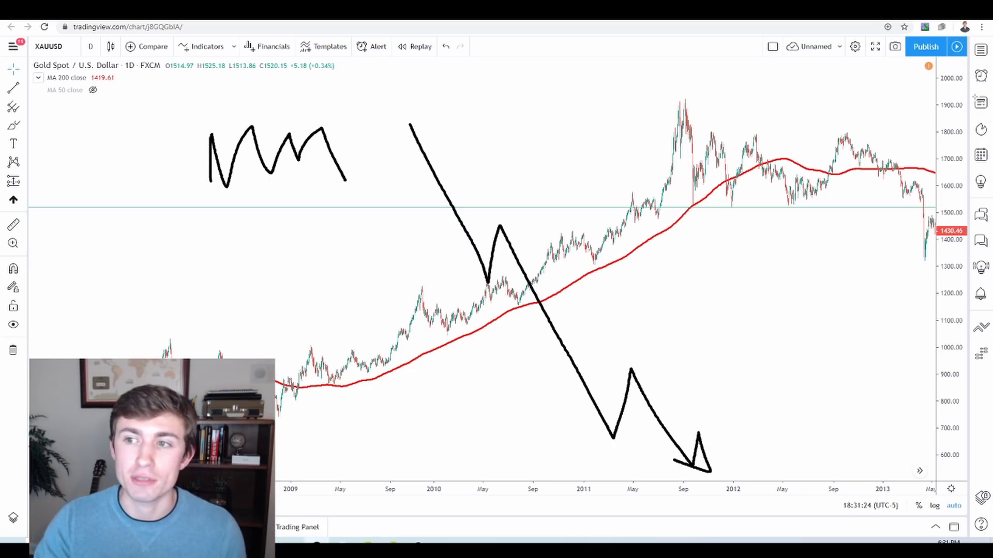
key(Escape)
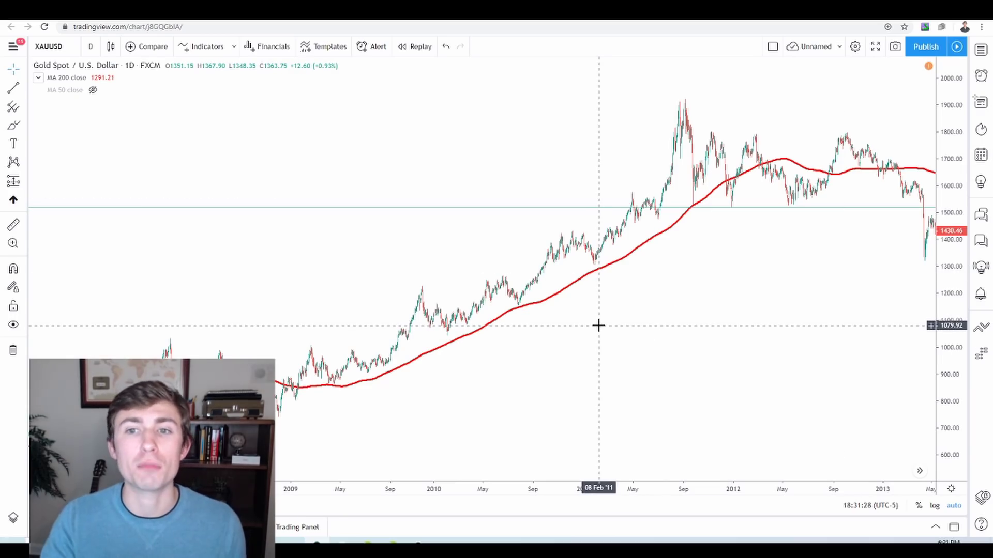
- Write an underlined "200" with a pointer line beneath the red moving average on the 2009–2011 uptrend
drag(598, 325, 652, 310)
scroll(525, 310, up, 3)
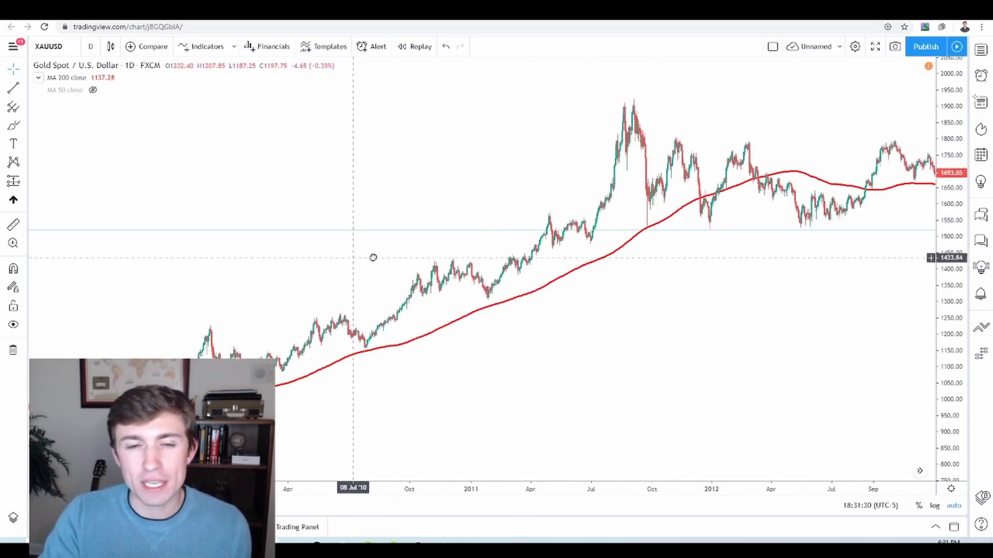
scroll(623, 255, down, 1)
drag(623, 255, 675, 372)
scroll(386, 269, up, 2)
drag(385, 269, 577, 249)
drag(610, 210, 560, 214)
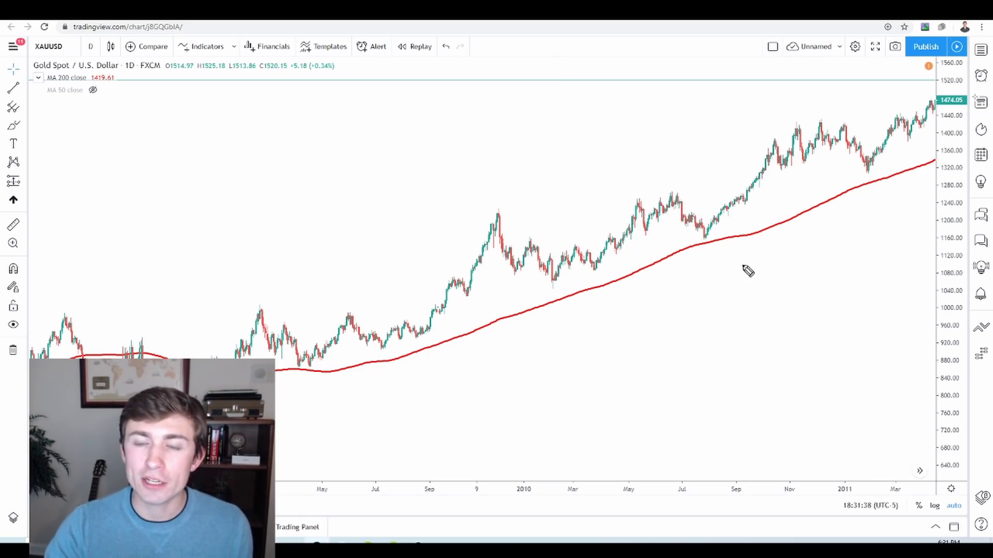
drag(791, 283, 662, 290)
mouse_move(794, 265)
mouse_down()
mouse_move(793, 288)
mouse_move(843, 282)
mouse_move(848, 266)
mouse_move(789, 300)
mouse_up()
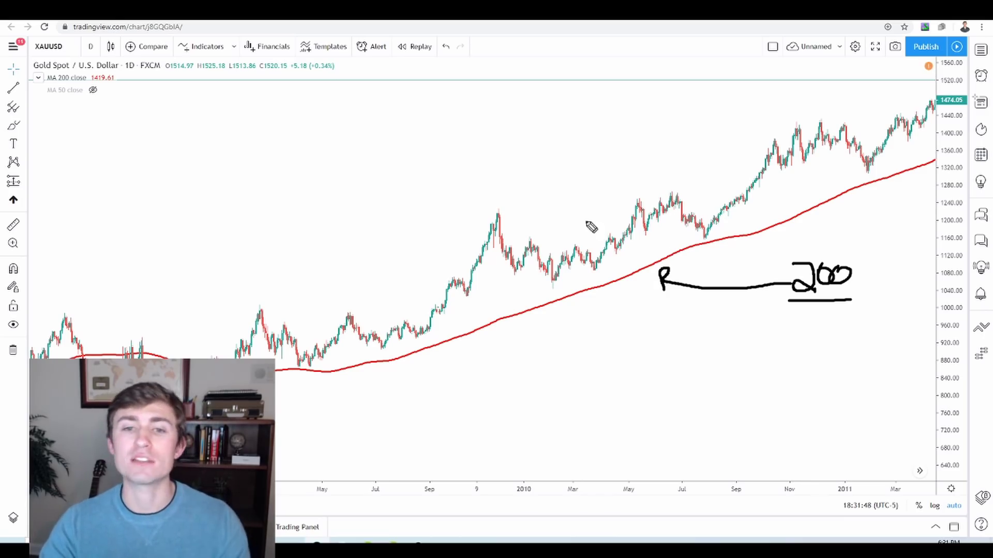
- Draw a rising arrow over the second-half 2009 rally and undo it
drag(370, 290, 565, 173)
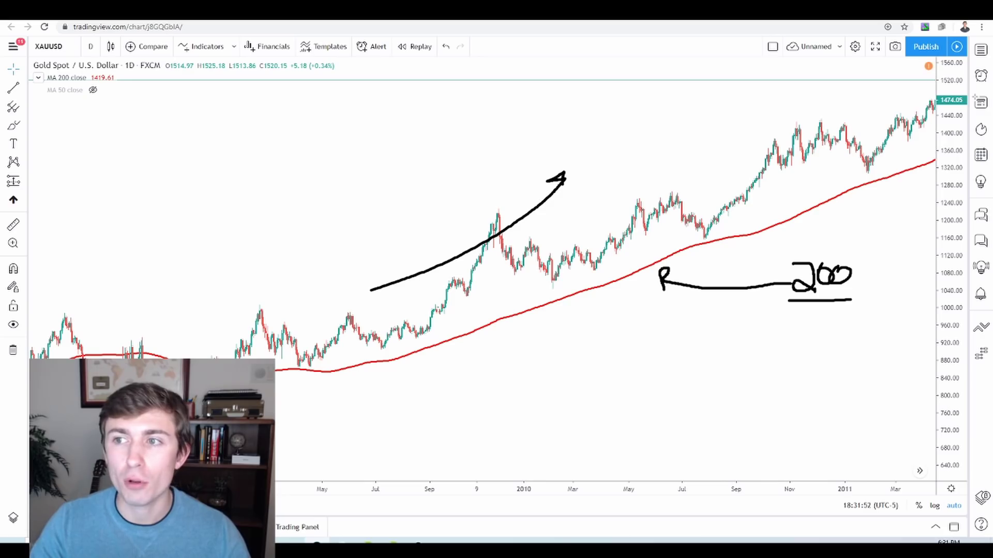
key(ctrl+z)
key(ctrl+z)
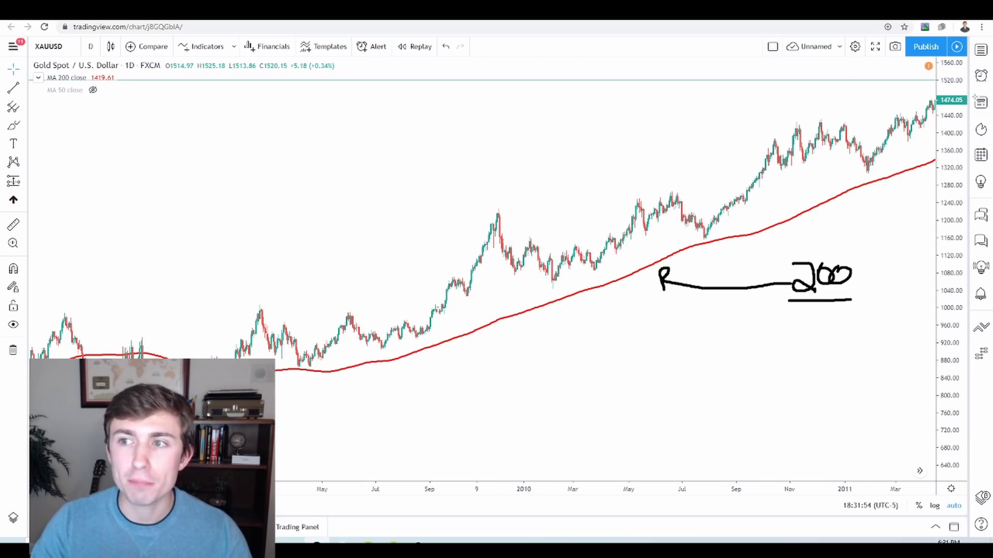
- Mark the early-2010 pullback with a falling line, a circle and an arrow, and sketch a zigzag uptrend arrow after it and undo that arrow
mouse_move(494, 210)
mouse_down()
mouse_move(586, 272)
mouse_move(561, 250)
mouse_up()
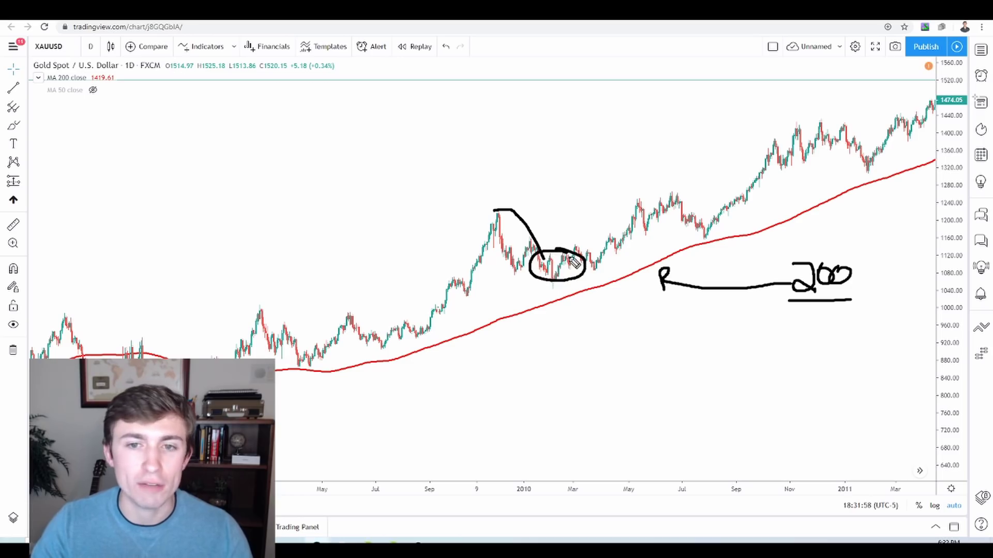
mouse_move(620, 269)
mouse_down()
mouse_move(597, 267)
mouse_move(598, 236)
mouse_move(696, 204)
mouse_move(788, 92)
mouse_up()
drag(769, 95, 787, 102)
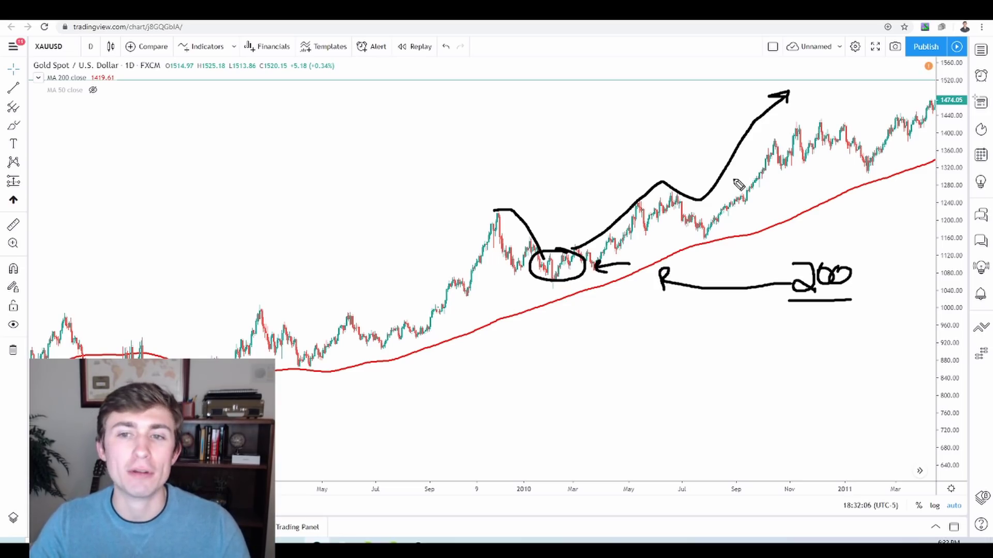
key(ctrl+z)
key(ctrl+z)
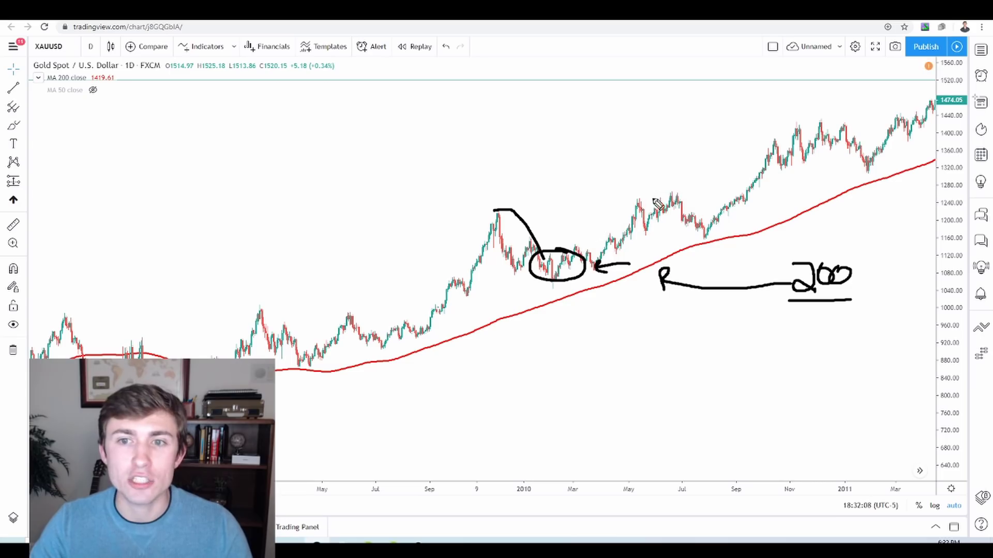
- Draw a straight rising arrow over the 2010 uptrend, circle the spring 2010 rally, and clear the drawings
mouse_move(666, 180)
mouse_down()
mouse_move(656, 194)
mouse_move(709, 239)
mouse_move(664, 178)
mouse_up()
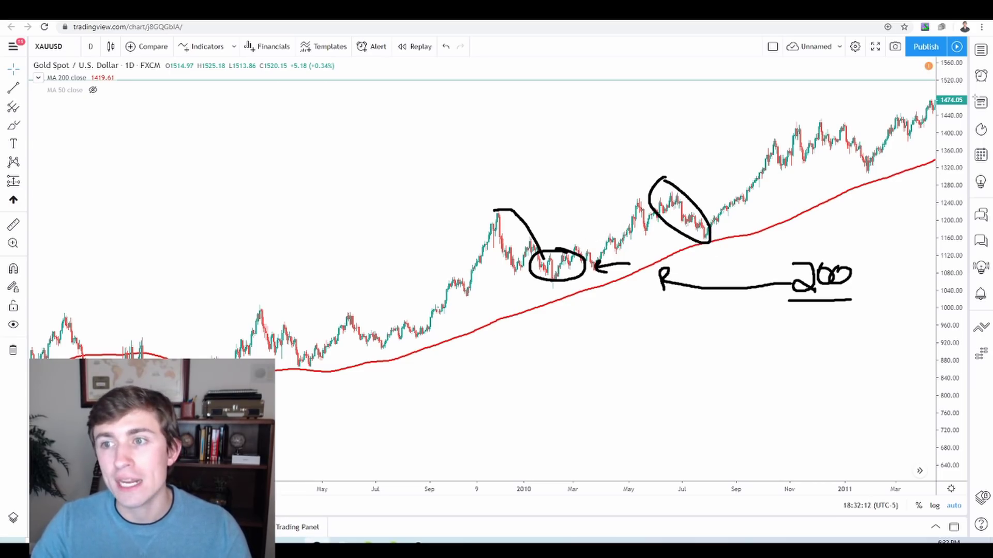
key(ctrl+z)
drag(581, 237, 851, 100)
mouse_move(824, 107)
mouse_down()
mouse_move(859, 96)
mouse_move(844, 124)
mouse_up()
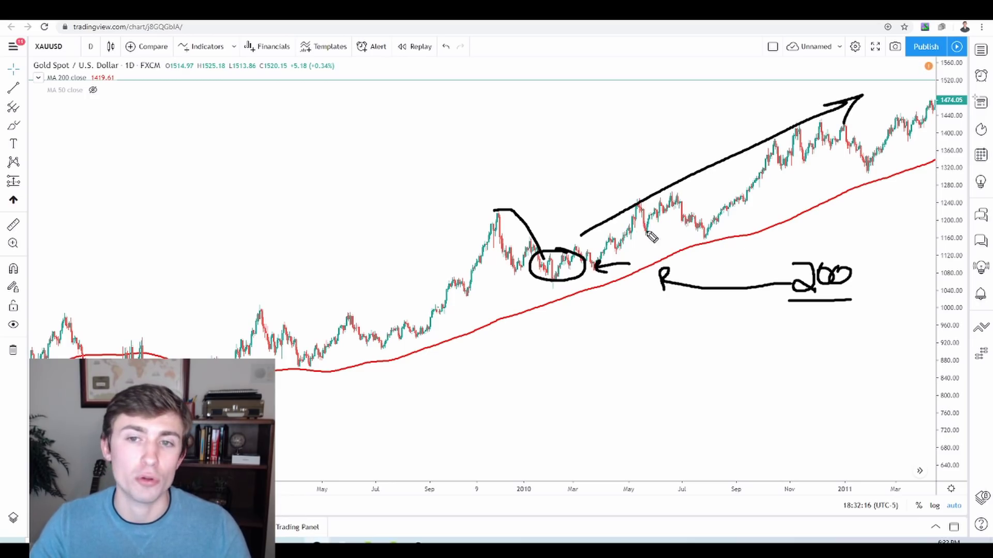
mouse_move(661, 196)
mouse_down()
mouse_move(691, 203)
mouse_move(635, 200)
mouse_up()
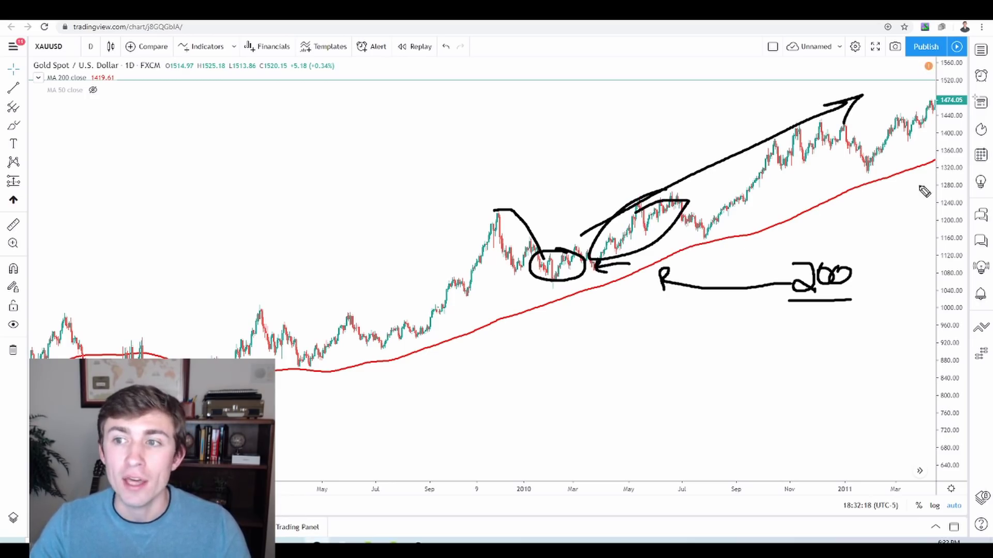
key(Escape)
- Show the hidden 50-period moving average and display it alongside the 200-period average over the 2009–2010 uptrend
drag(706, 273, 517, 258)
scroll(319, 170, down, 3)
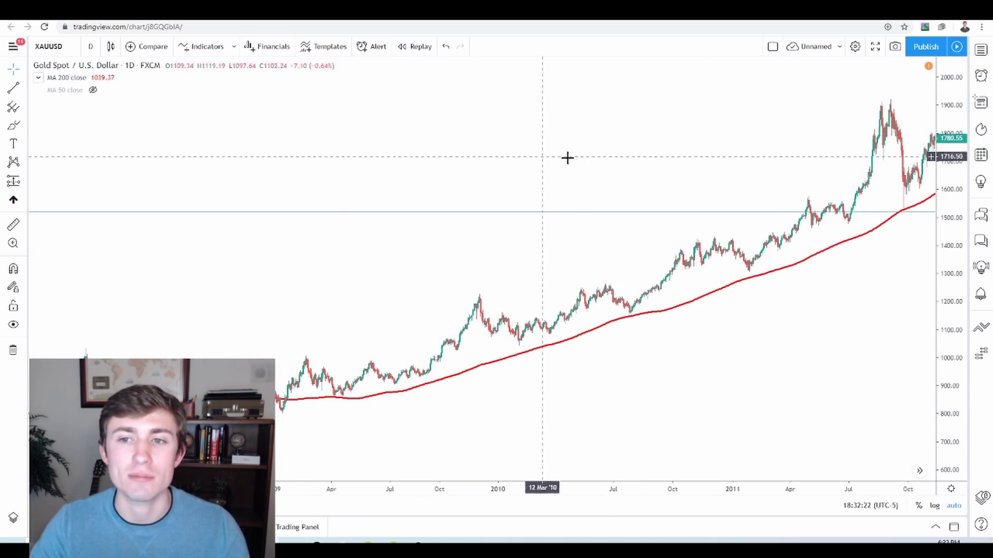
mouse_move(88, 90)
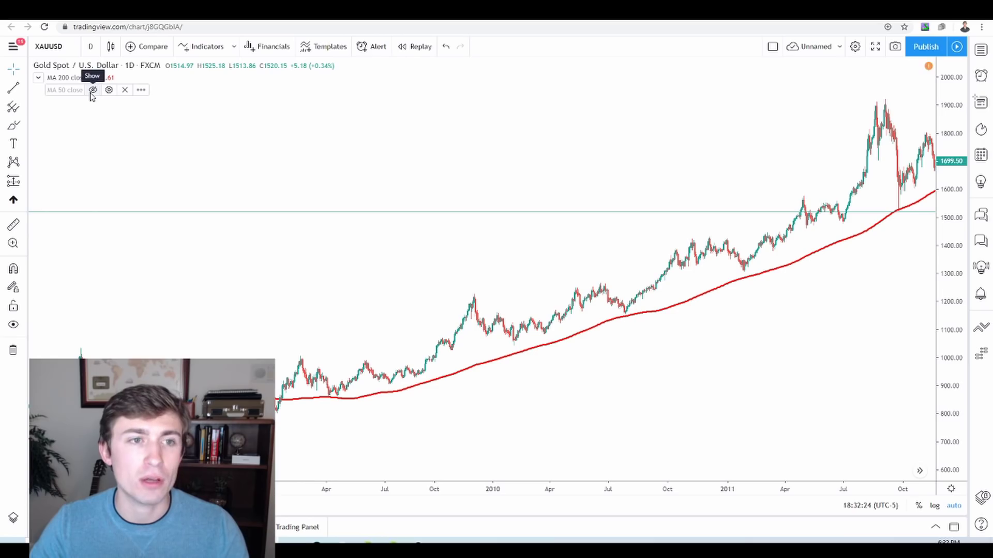
click(92, 91)
drag(278, 198, 592, 202)
scroll(574, 199, up, 2)
drag(424, 208, 324, 222)
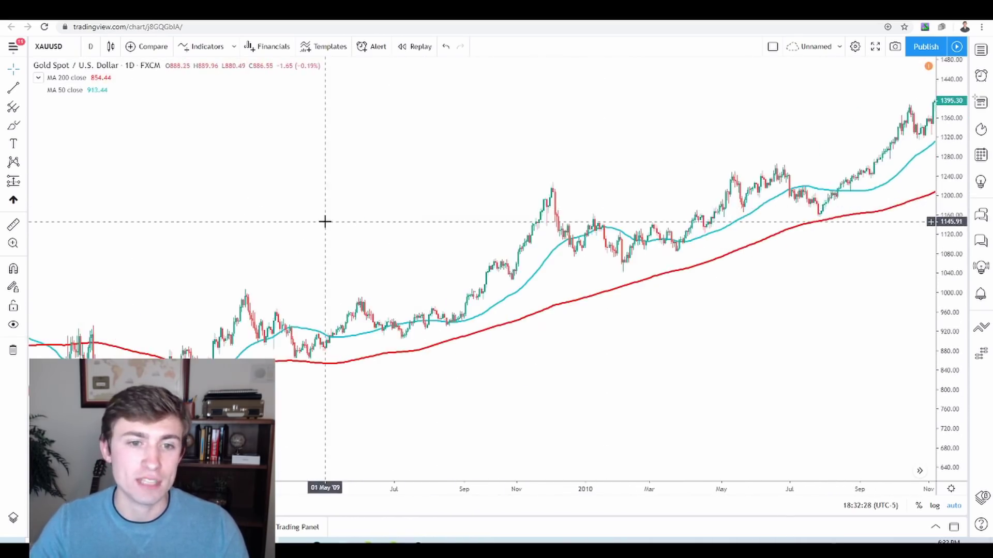
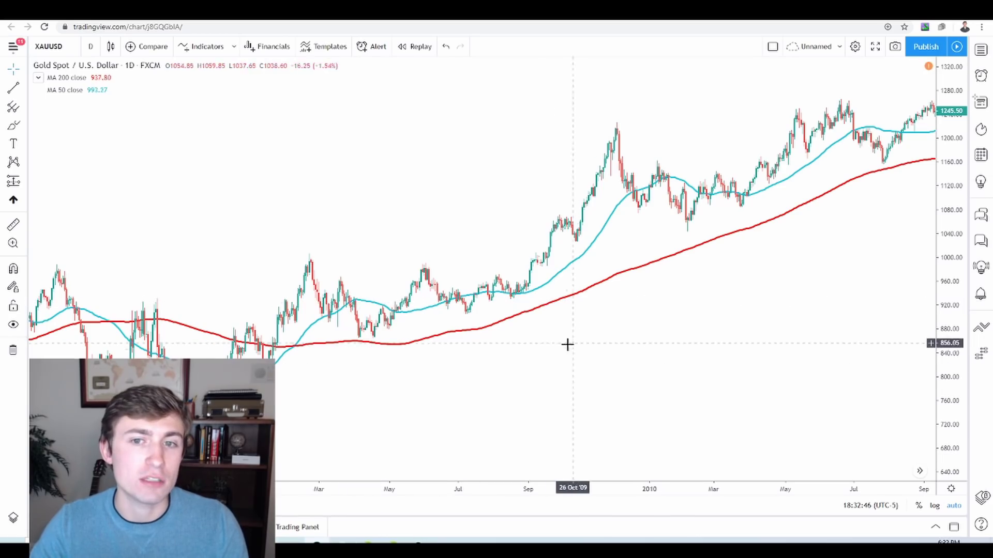
- Circle the moving averages' meeting point in February 2012 and the price area around April–May 2012, and undo both circles
drag(567, 344, 329, 336)
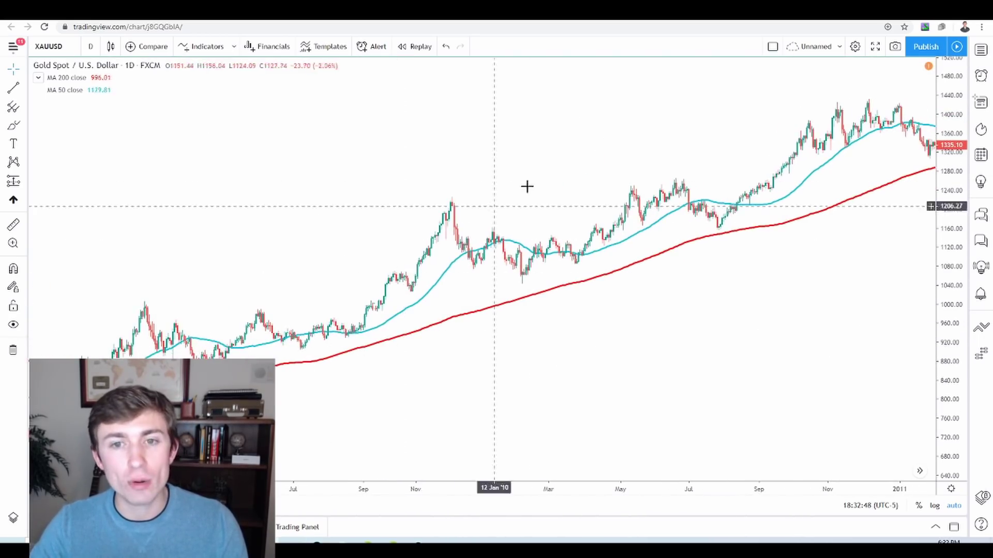
drag(528, 187, 313, 328)
drag(559, 182, 386, 202)
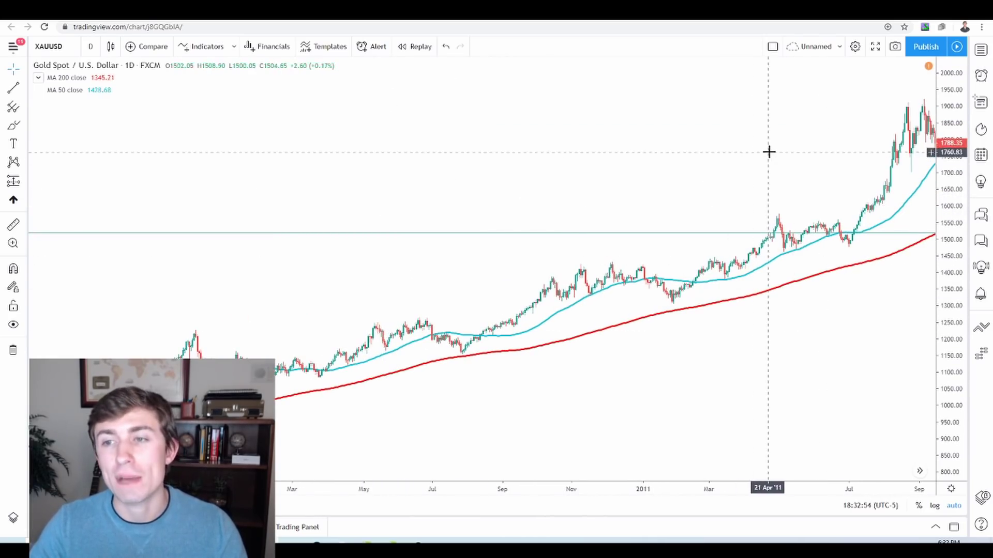
drag(769, 150, 334, 210)
drag(657, 224, 403, 172)
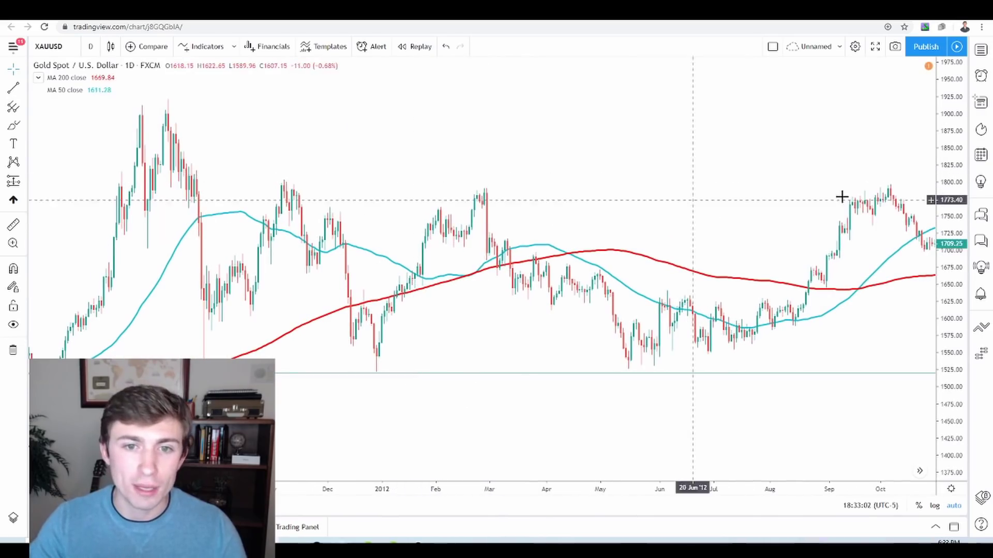
mouse_move(488, 269)
mouse_down()
mouse_move(448, 282)
mouse_move(490, 270)
mouse_up()
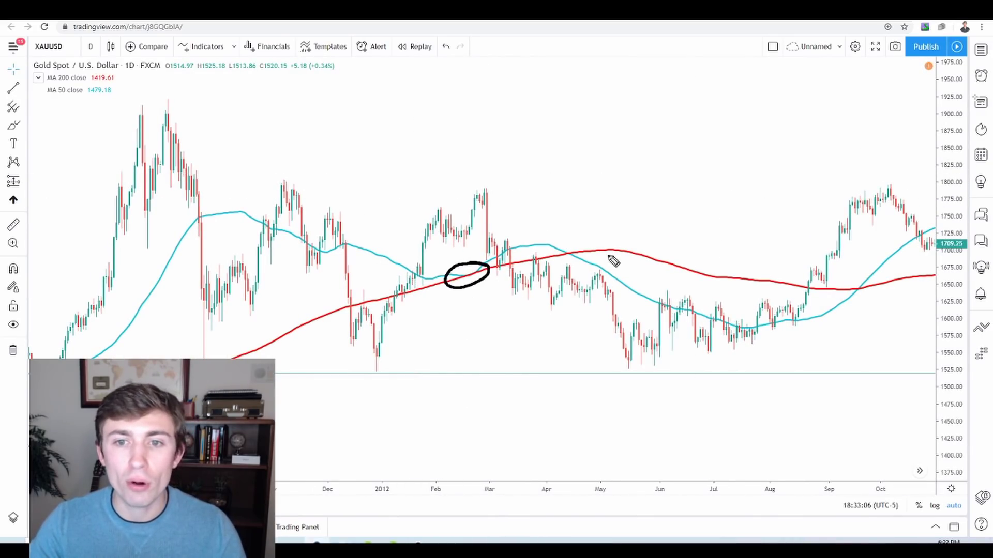
mouse_move(610, 249)
mouse_down()
mouse_move(551, 272)
mouse_move(628, 250)
mouse_move(603, 242)
mouse_up()
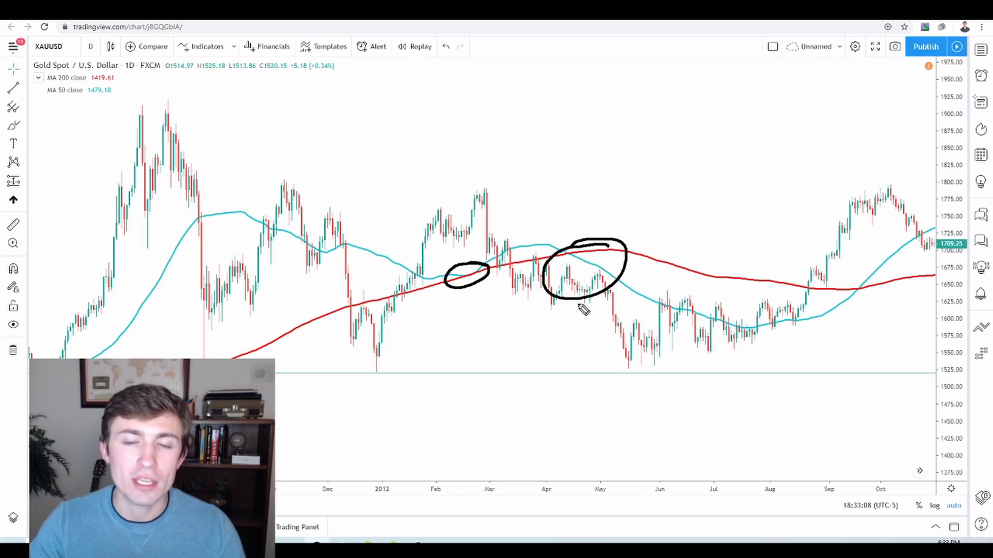
key(ctrl+z)
key(ctrl+z)
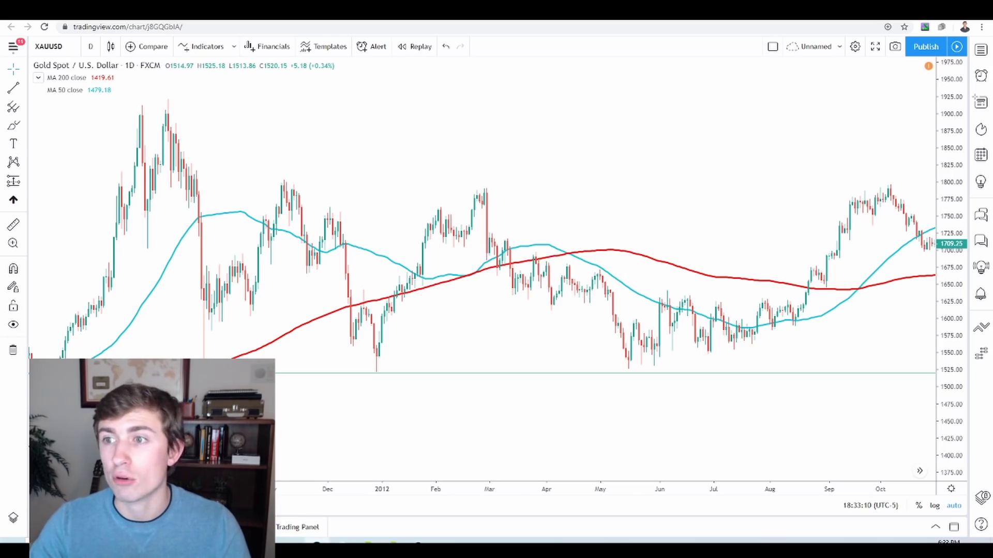
- Circle the whole uptrend from early 2009 to mid-2012 on the gold chart and undo the circle
scroll(522, 196, down, 8)
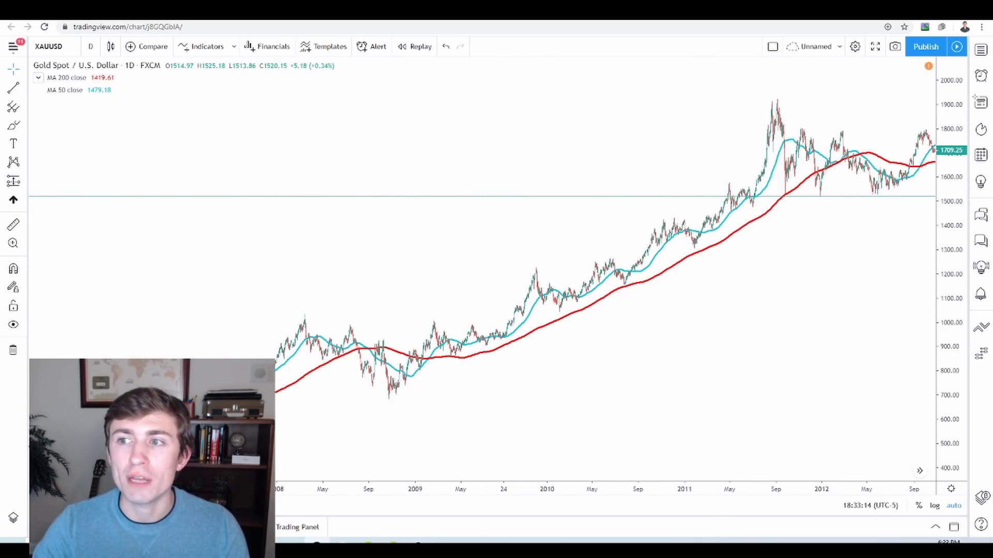
mouse_move(873, 100)
mouse_down()
mouse_move(835, 106)
mouse_move(515, 256)
mouse_move(424, 376)
mouse_move(673, 296)
mouse_move(905, 150)
mouse_move(799, 104)
mouse_up()
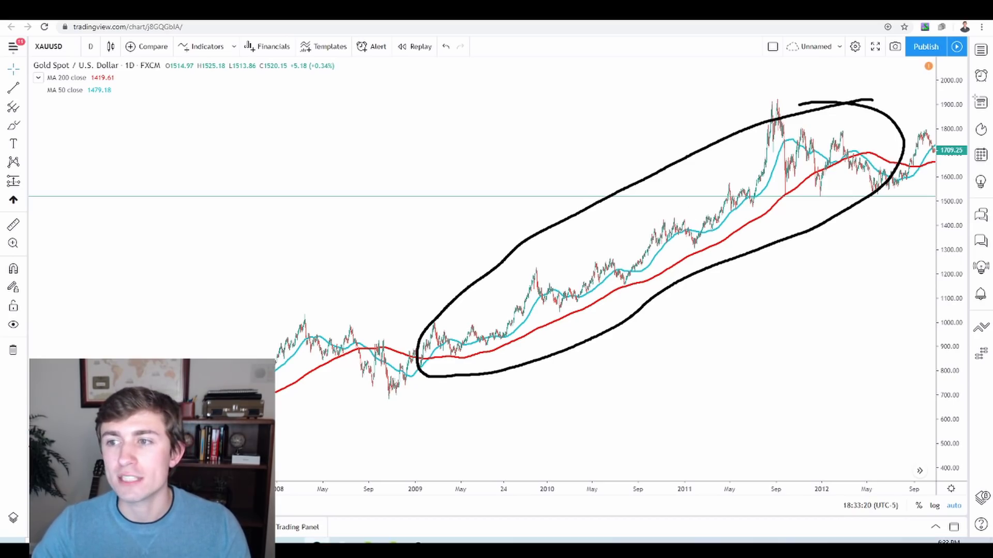
key(ctrl+z)
- Sketch a wave over the 2011–2013 sideways range, a rising arrow over the preceding uptrend and a falling arrow over the 2013 decline, and clear them
drag(811, 250, 496, 255)
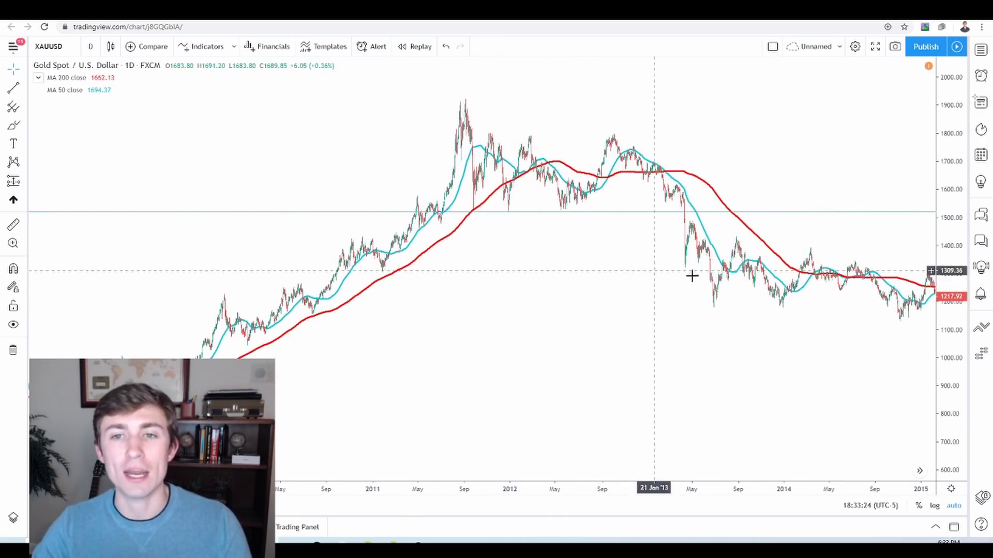
mouse_move(481, 176)
mouse_down()
mouse_move(685, 202)
mouse_move(730, 166)
mouse_up()
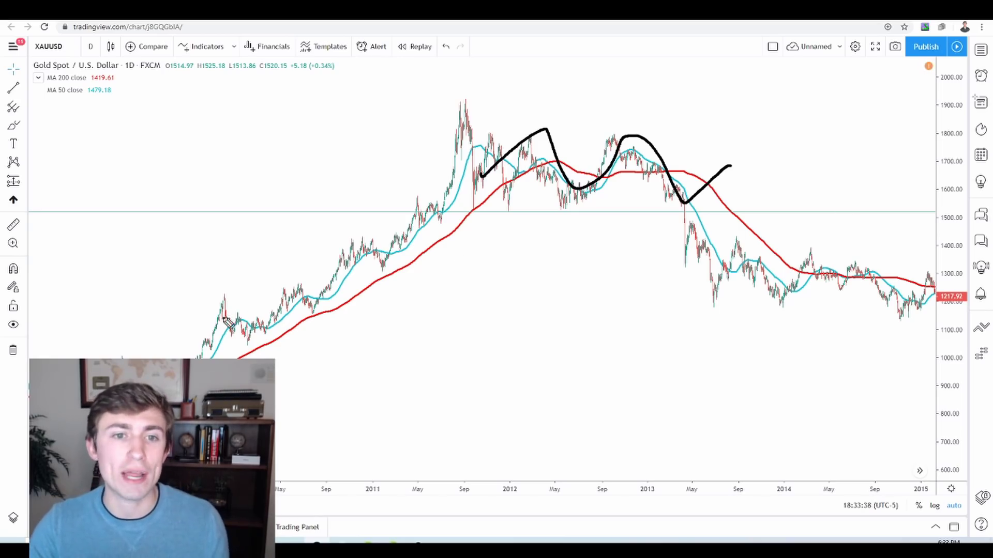
mouse_move(203, 311)
mouse_down()
mouse_move(440, 127)
mouse_move(448, 150)
mouse_up()
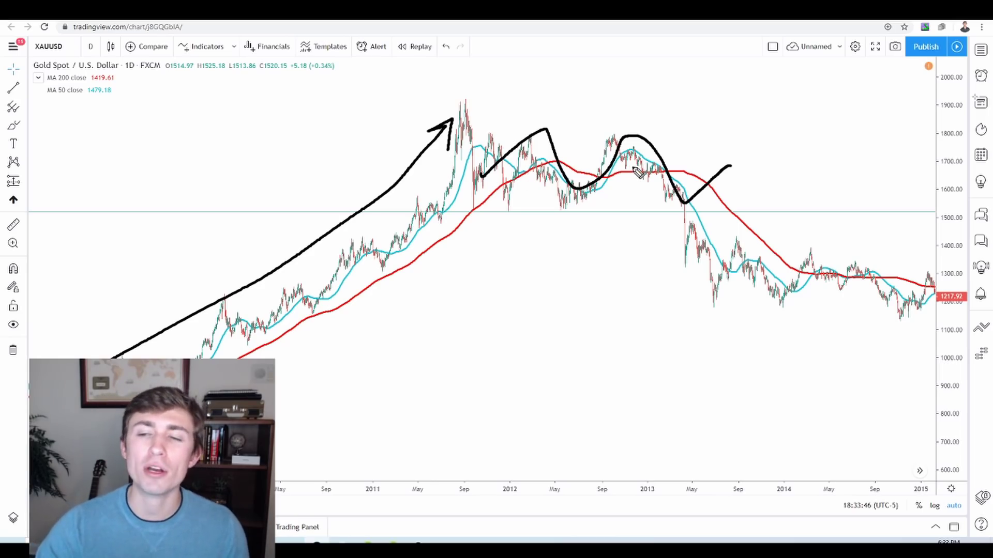
drag(618, 101, 802, 237)
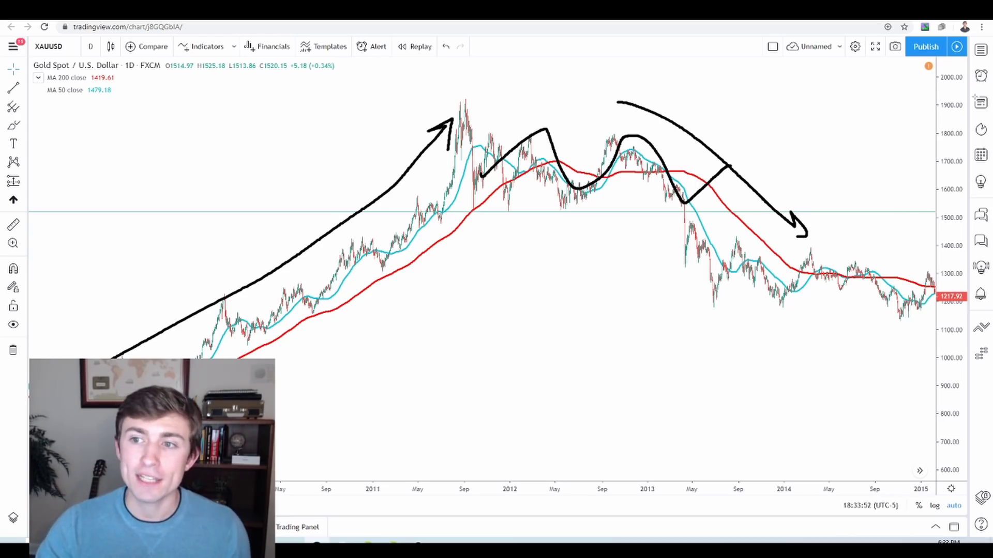
key(ctrl+alt+h)
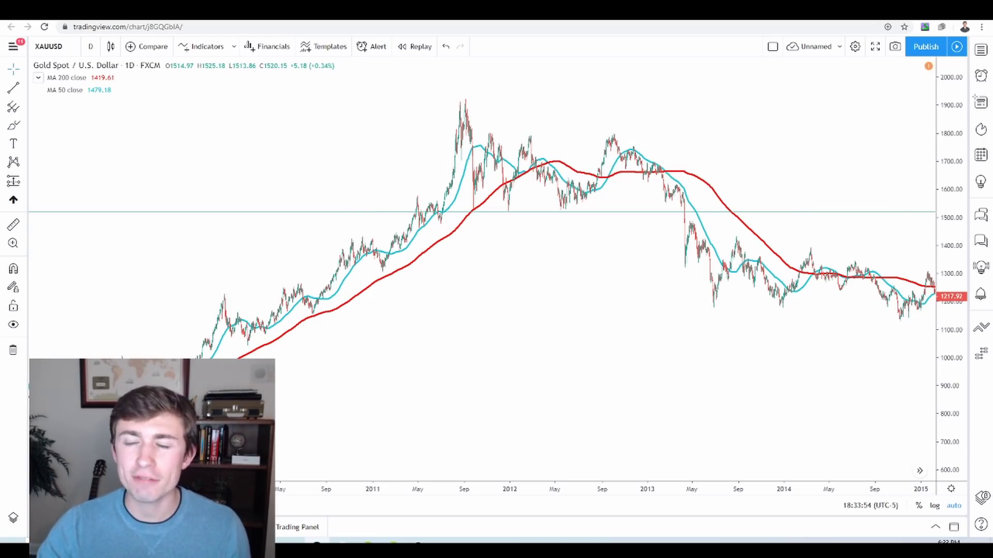
- Sketch a descending zigzag over the price swings around the moving averages from early 2014 to early 2016, and clear it
drag(755, 162, 561, 237)
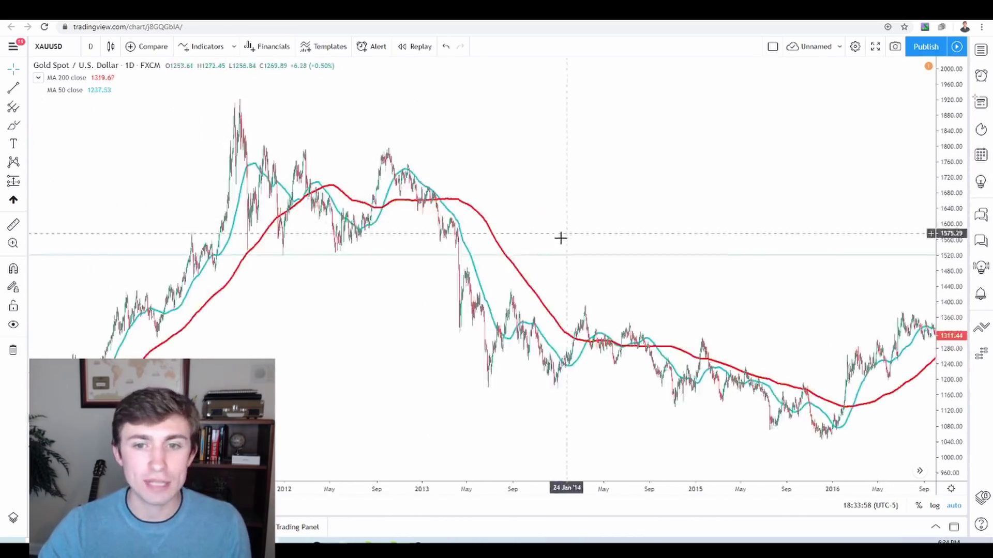
scroll(561, 237, up, 2)
scroll(346, 207, up, 2)
scroll(378, 188, up, 2)
scroll(475, 189, up, 1)
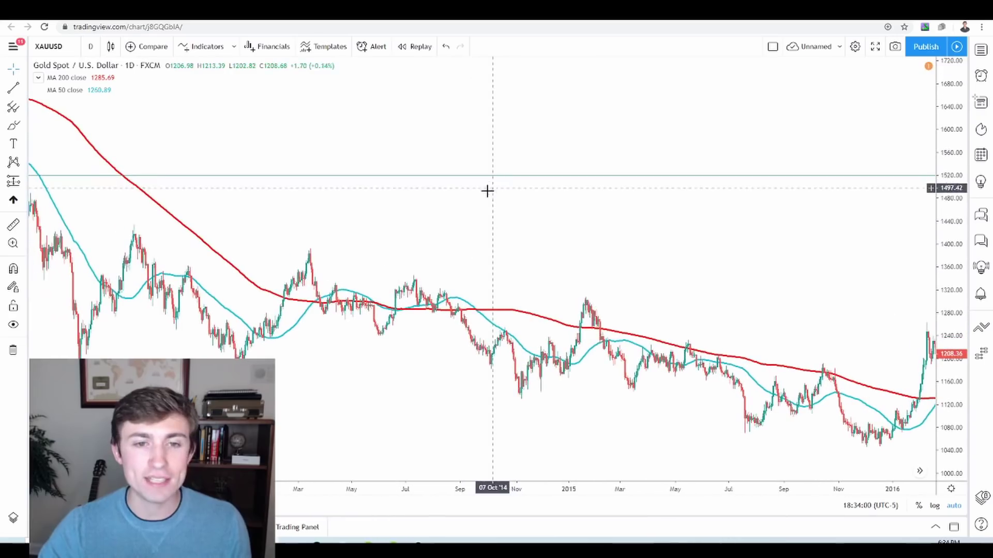
mouse_move(268, 331)
mouse_down()
mouse_move(687, 330)
mouse_move(825, 384)
mouse_move(925, 380)
mouse_up()
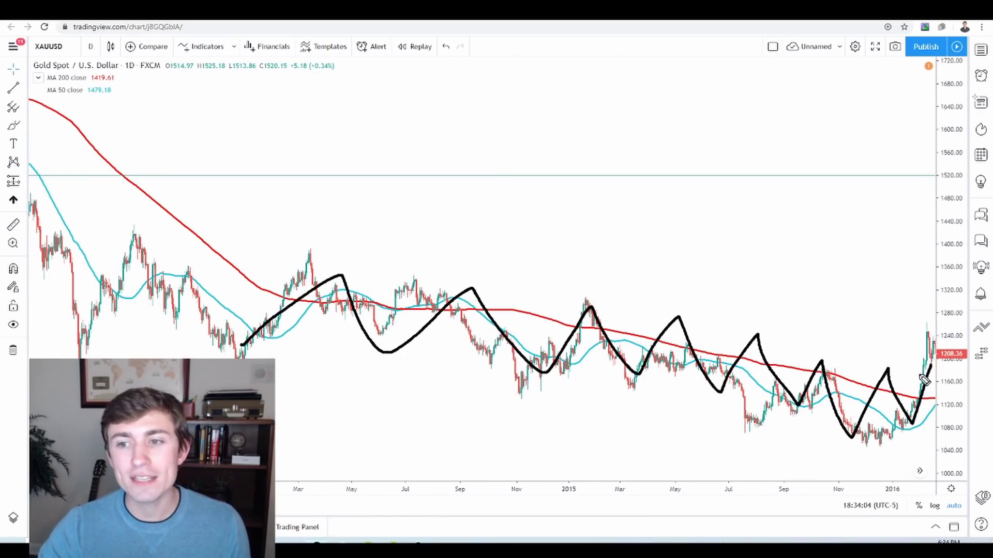
key(Delete)
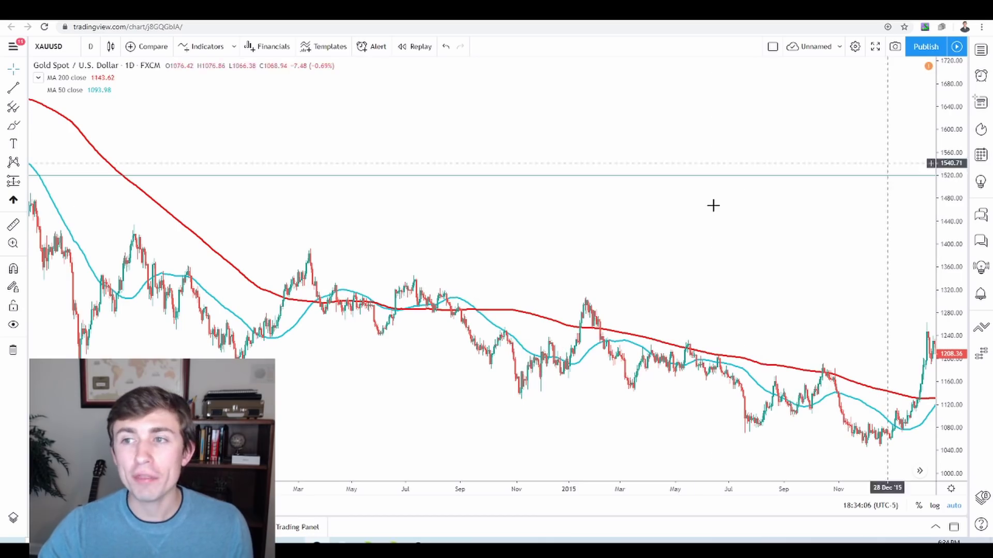
- Bring the most recent gold prices around 2019–2020 into view and remove all drawing tools from the chart
drag(711, 203, 450, 217)
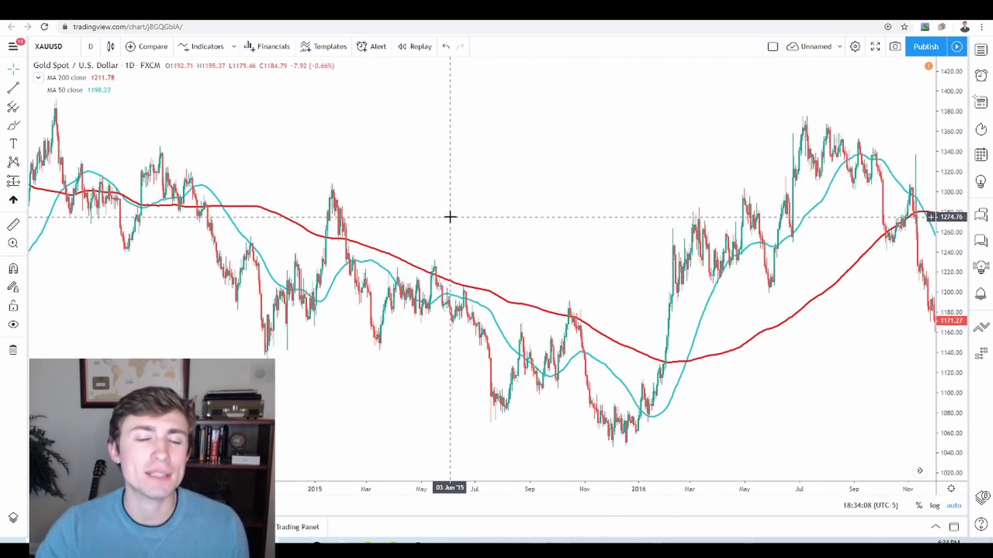
scroll(507, 208, down, 3)
drag(620, 193, 514, 200)
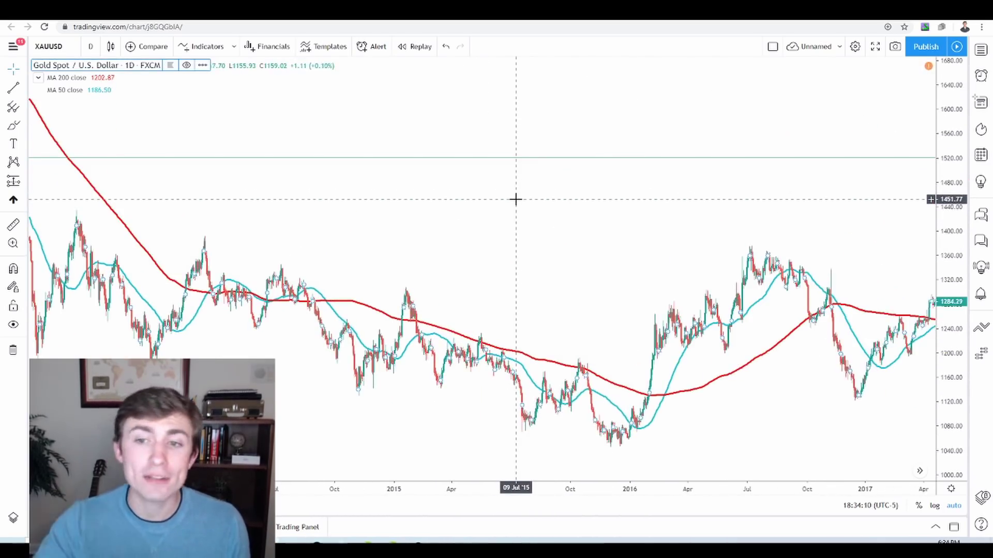
drag(694, 171, 346, 180)
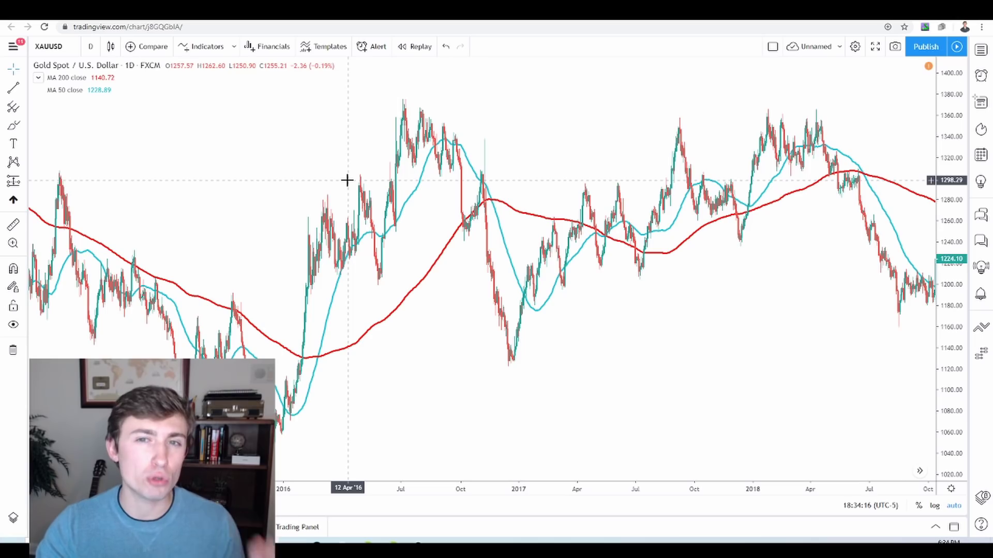
drag(603, 139, 250, 189)
right_click(402, 174)
mouse_move(486, 352)
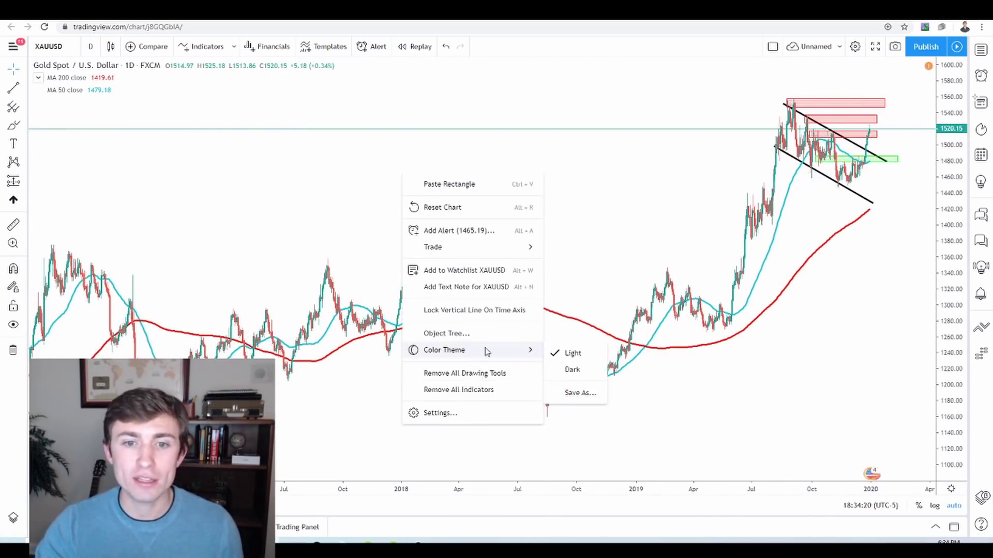
click(465, 373)
- Draw a Fib Retracement over the 2019 rally from the May low at 1266.95 to the high at 1555.92
mouse_move(609, 188)
mouse_down()
mouse_move(449, 175)
mouse_move(425, 205)
mouse_up()
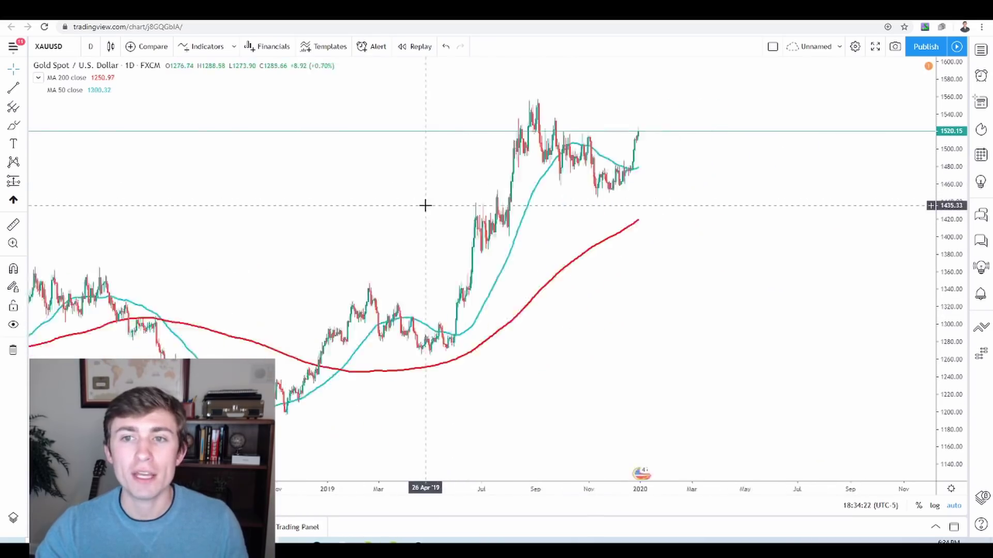
drag(350, 177, 507, 182)
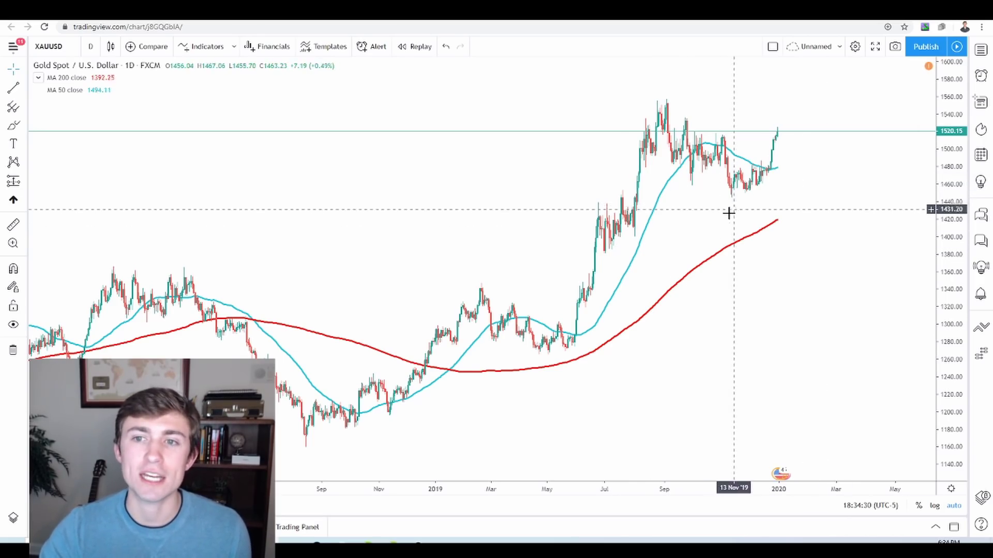
scroll(728, 213, up, 5)
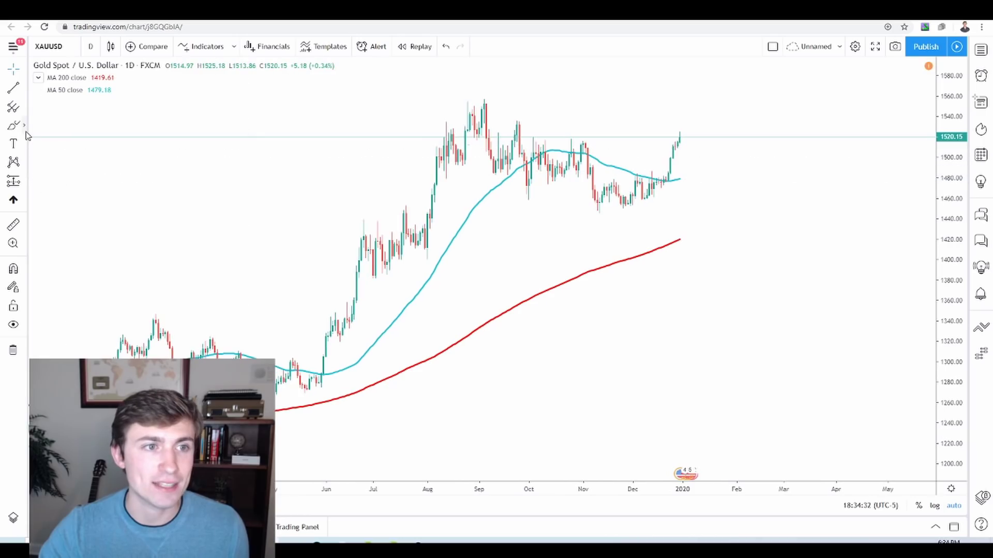
click(25, 126)
click(25, 108)
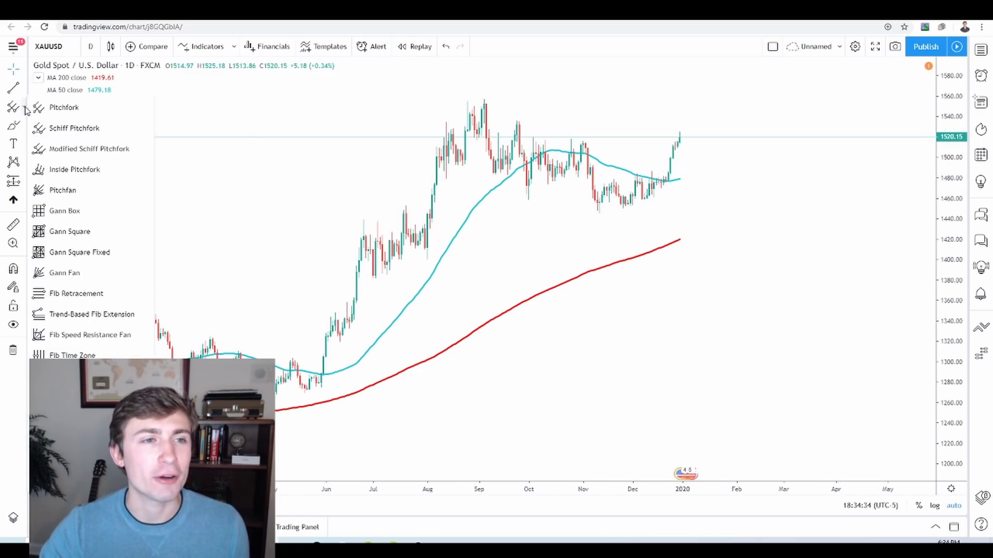
click(67, 293)
click(294, 395)
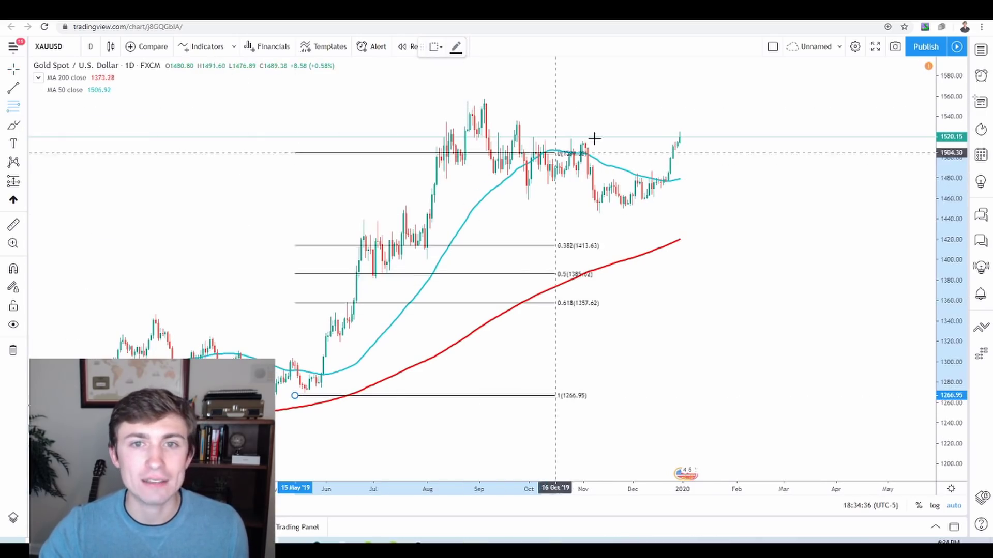
click(777, 100)
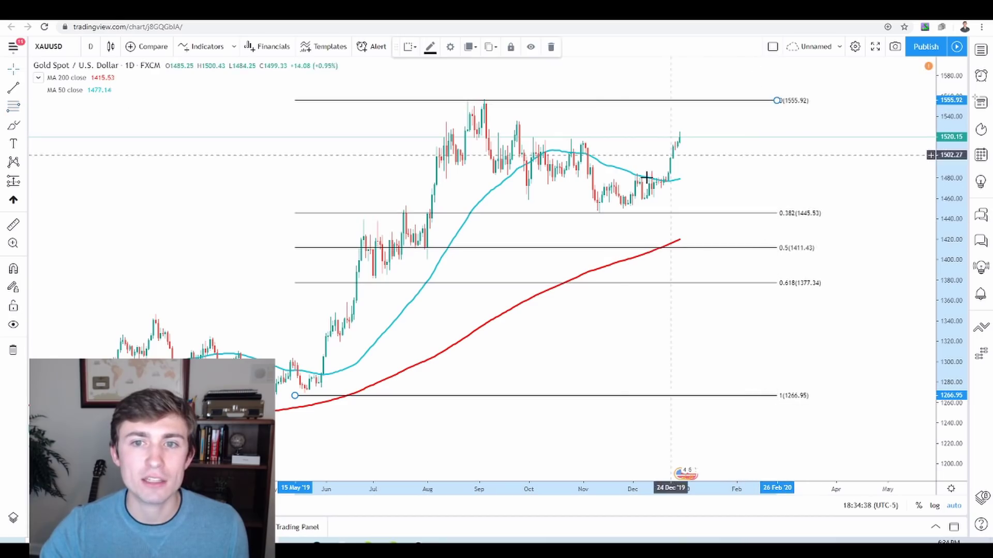
click(685, 205)
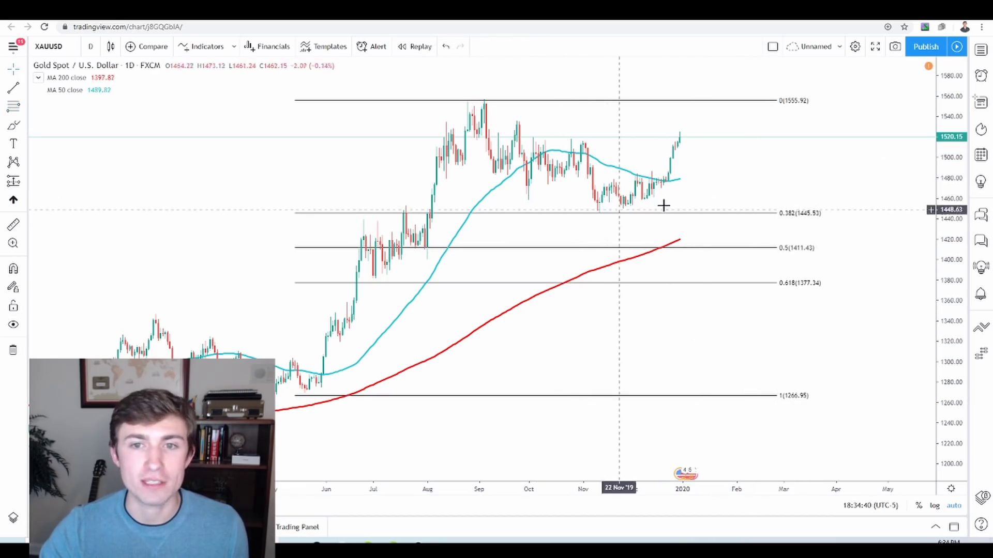
- Circle the November 2019 low at the 0.382 retracement level, draw a rising arrow from it to the latest price, and undo both
mouse_move(583, 215)
mouse_down()
mouse_move(623, 218)
mouse_move(609, 226)
mouse_up()
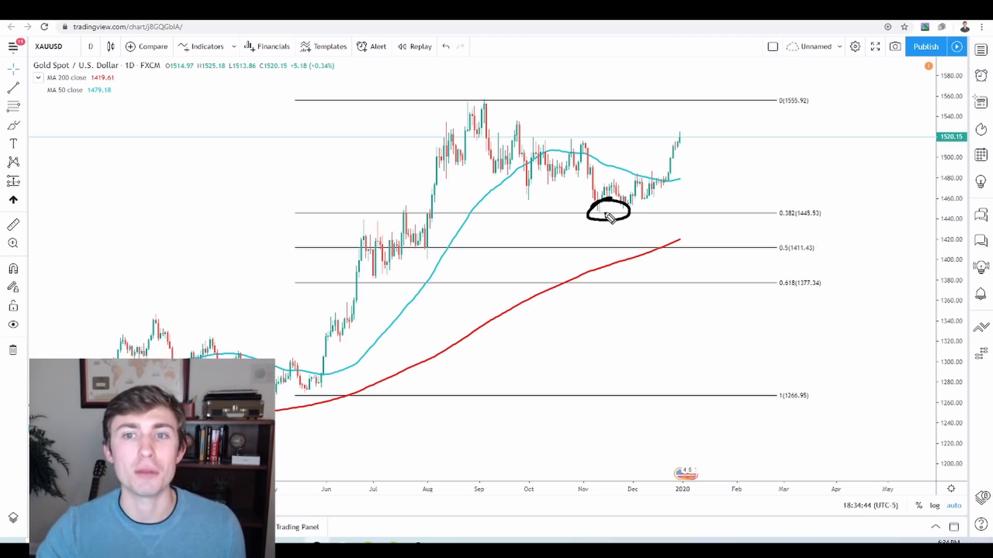
drag(606, 212, 707, 145)
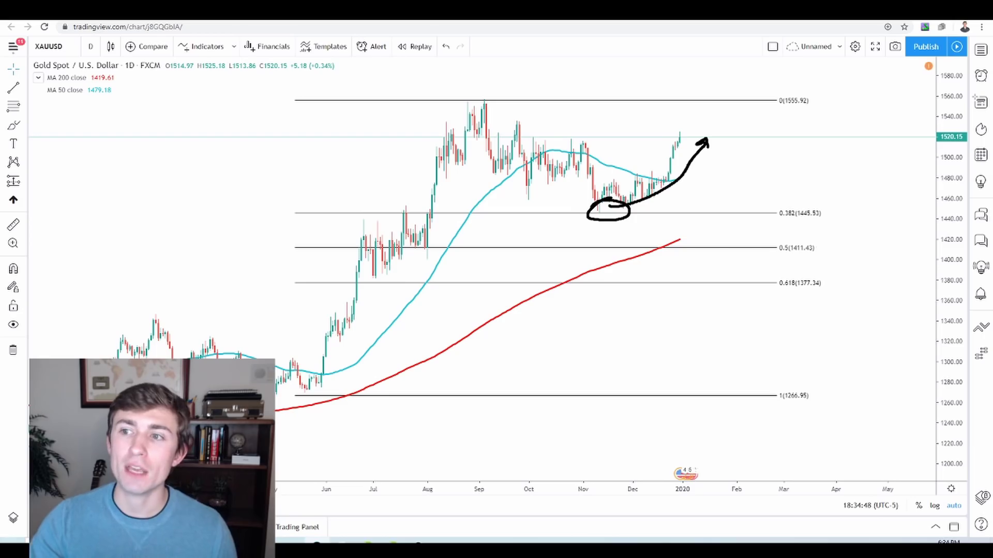
key(ctrl+z)
key(ctrl+z)
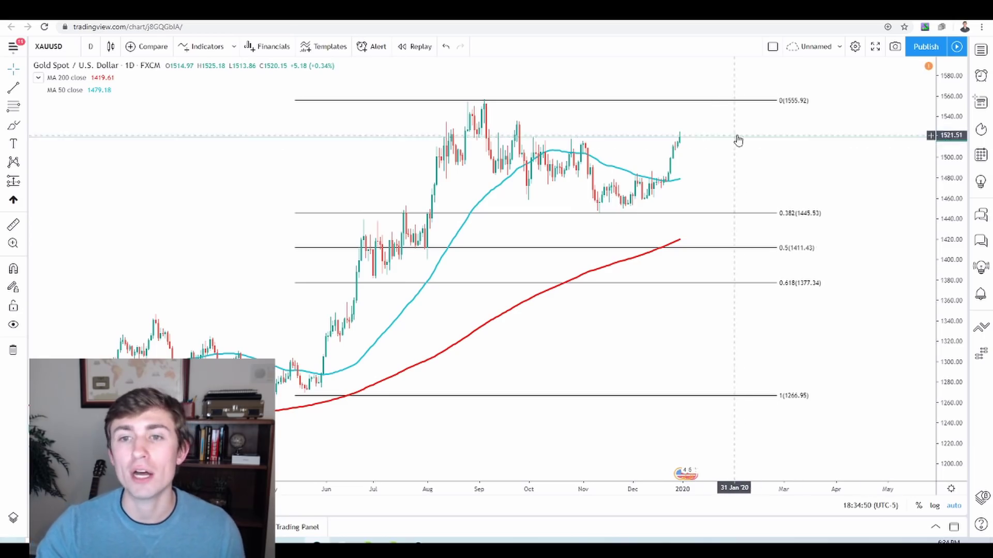
- Sketch a projected dip to about 1500 and a rise above the 2019 high, underline the dip with a short horizontal line, and clear the sketches
drag(736, 137, 632, 138)
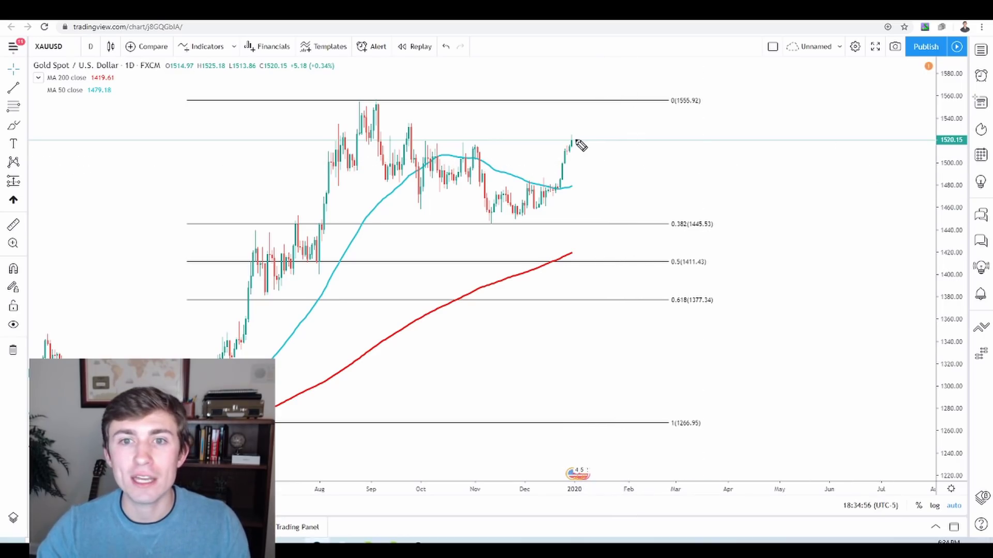
mouse_move(573, 136)
mouse_down()
mouse_move(596, 167)
mouse_move(681, 87)
mouse_move(704, 80)
mouse_up()
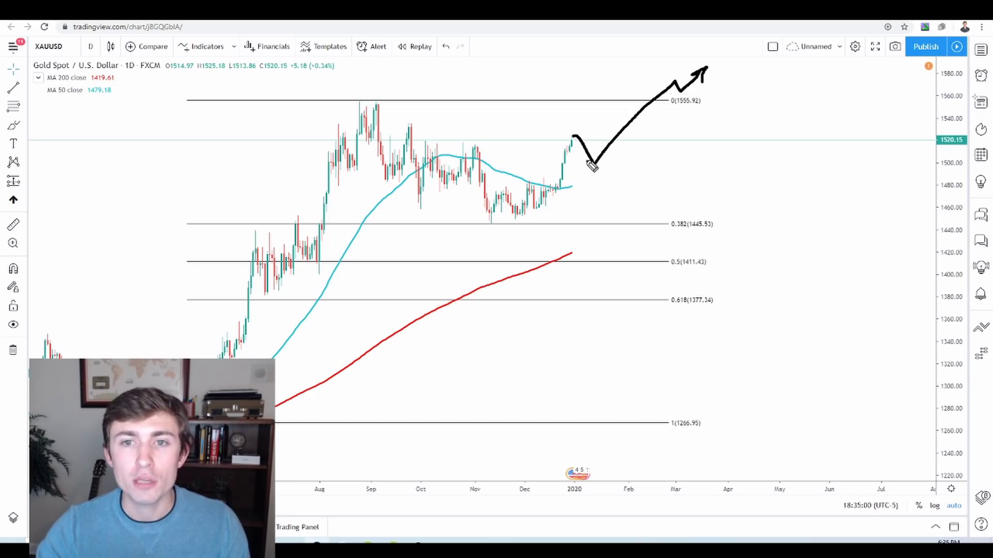
drag(581, 160, 633, 160)
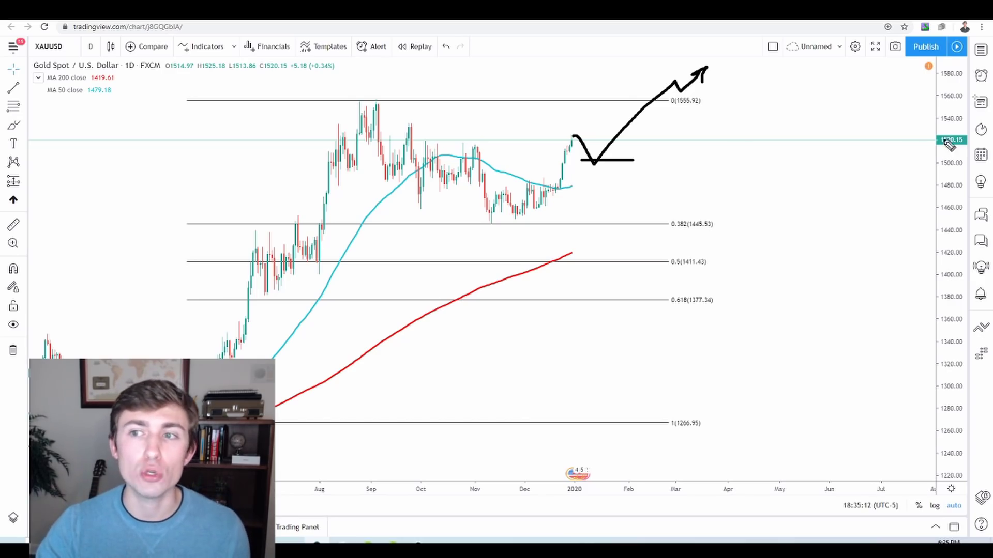
key(Escape)
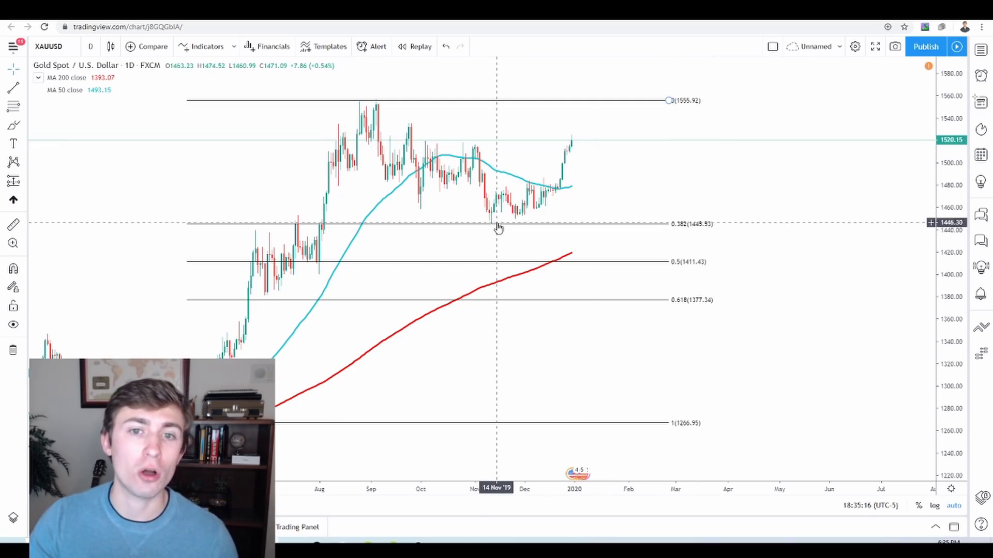
- Place a Long Position with entry at 1447.82 on the November 2019 low and set its stop 27.83 below the entry
scroll(62, 127, down, 2)
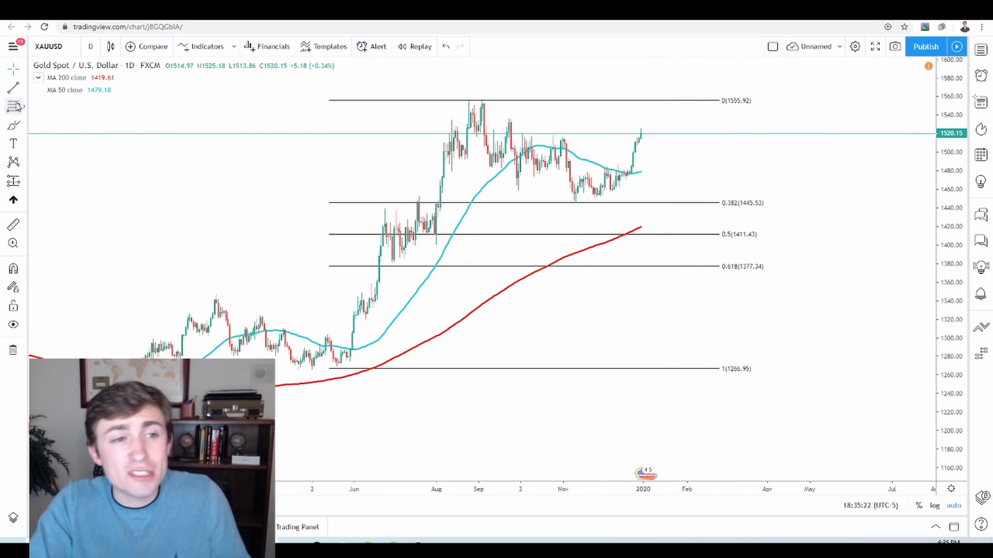
click(13, 181)
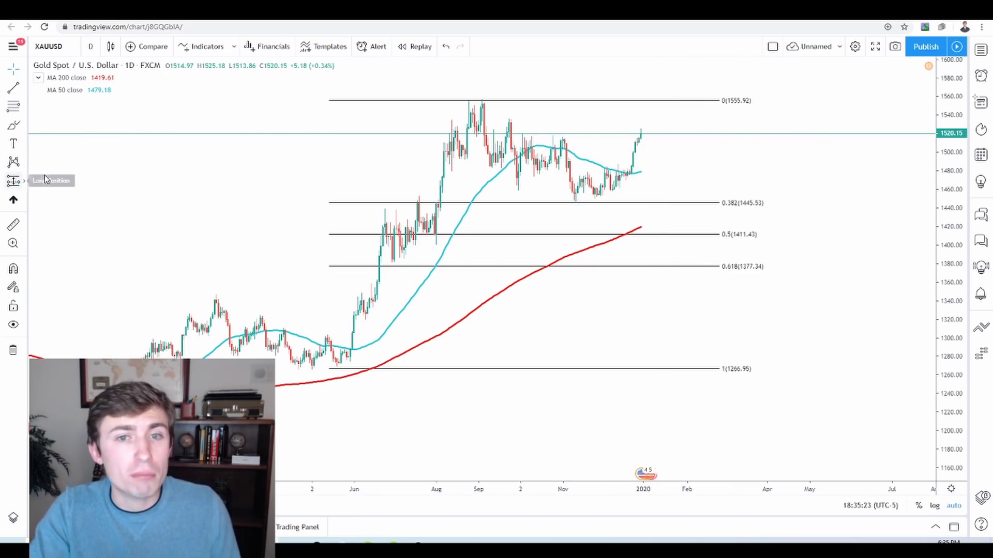
click(573, 201)
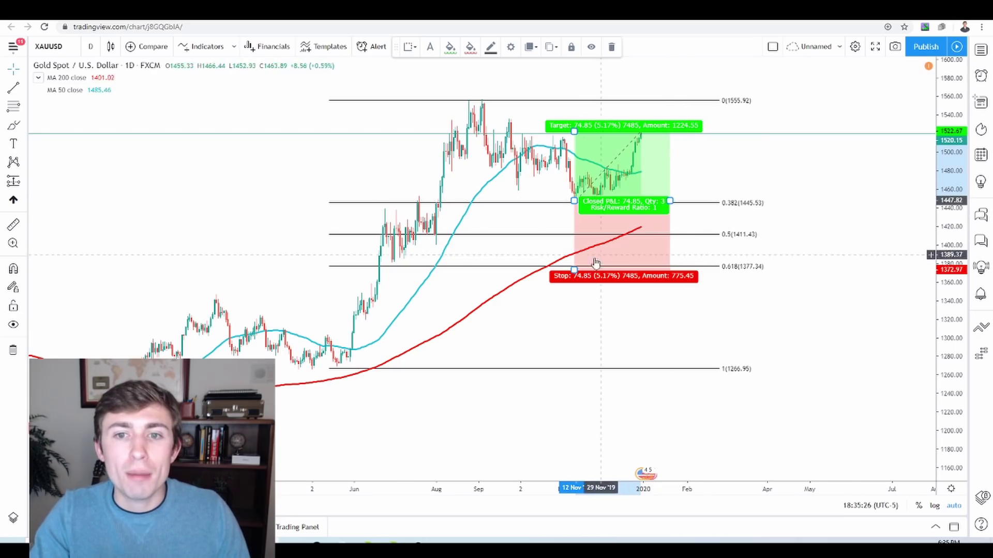
drag(595, 263, 603, 231)
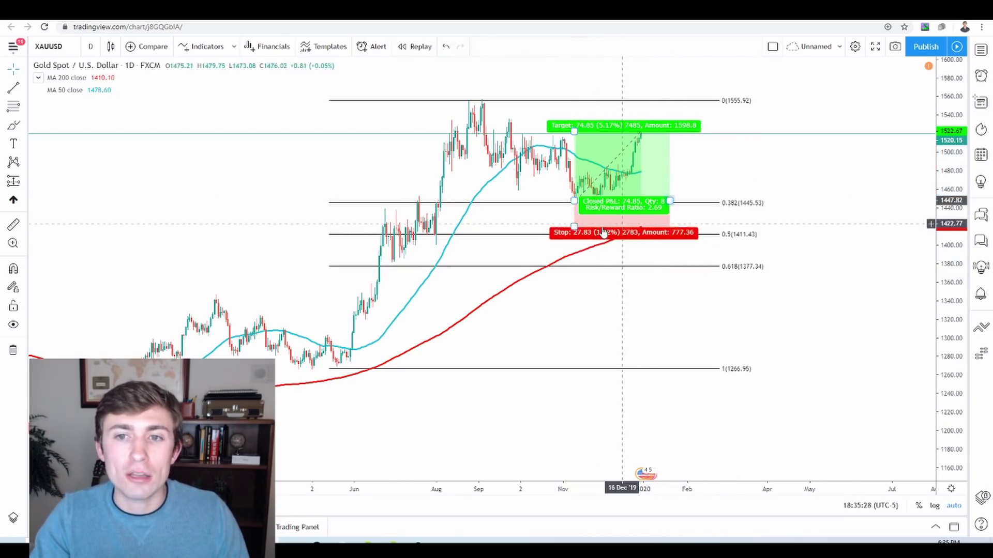
- Move the long position's stop to 1406.62 and sketch a falling zigzag arrow from the latest price to the 0.5 retracement level
scroll(603, 231, up, 5)
drag(454, 253, 581, 266)
click(634, 184)
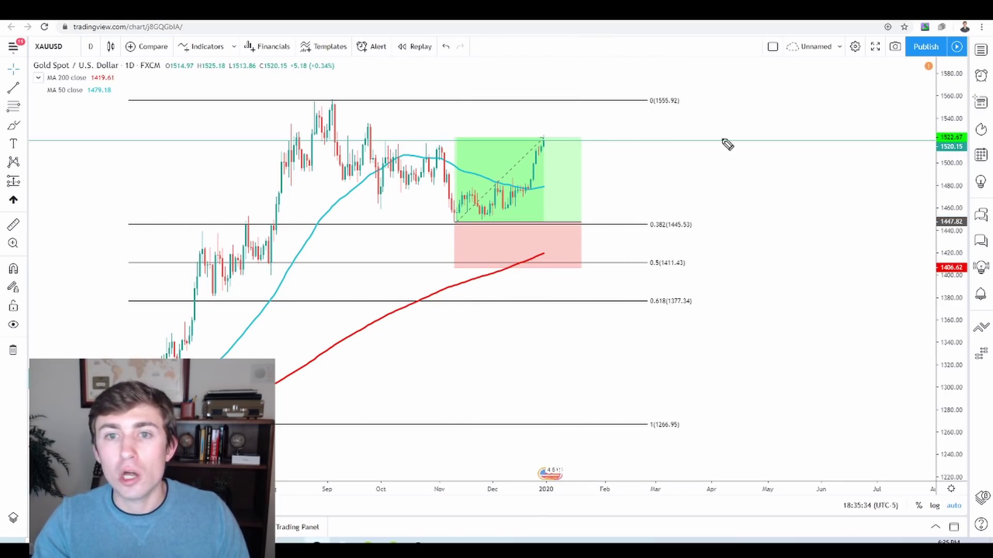
drag(561, 158, 598, 196)
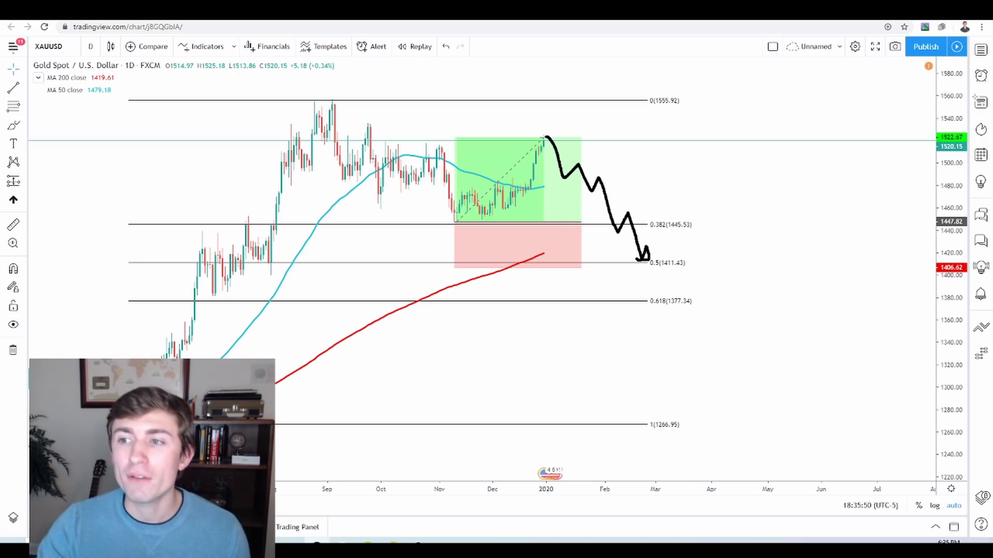
- Clear the falling zigzag arrow and raise the long position's target to 1608.98
key(ctrl+z)
scroll(665, 175, down, 4)
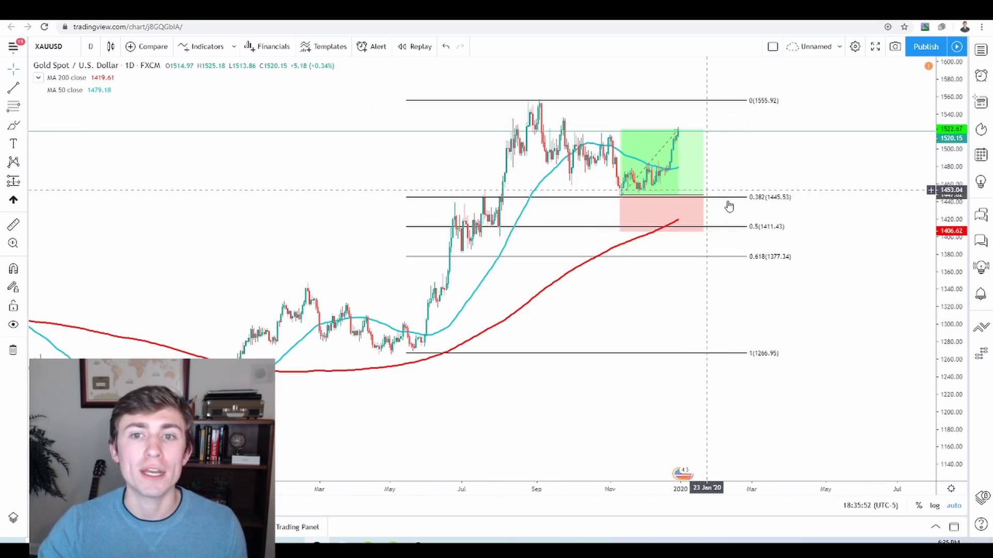
scroll(749, 151, up, 3)
drag(479, 132, 480, 58)
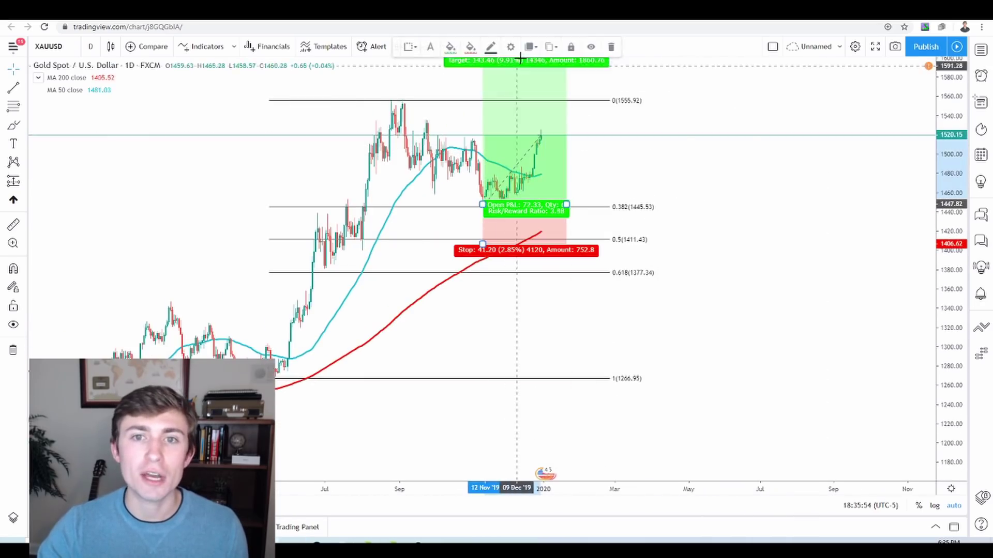
click(720, 147)
scroll(721, 146, down, 4)
scroll(421, 164, down, 1)
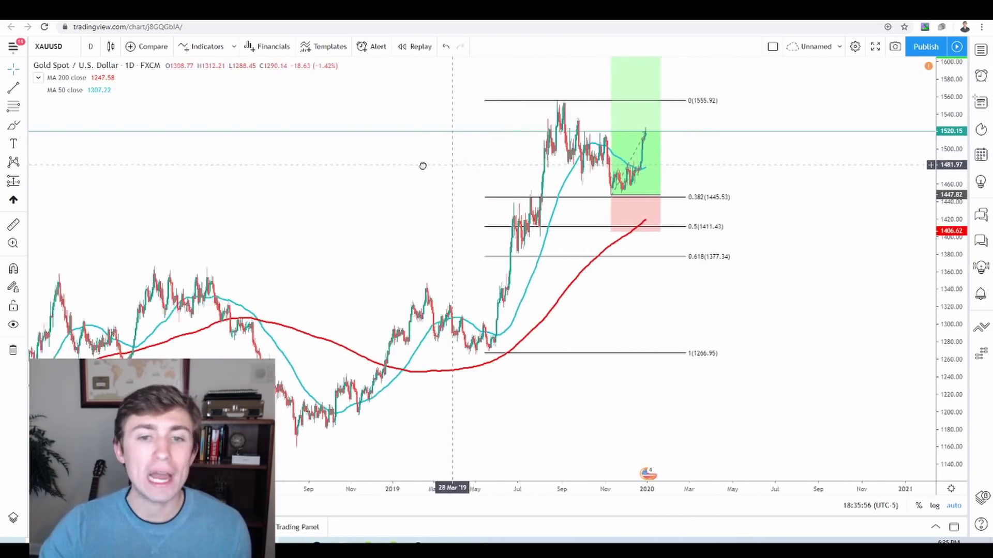
- Raise the long position's target to 1658.97 and extend the position in time to about September 2020
scroll(667, 154, up, 3)
click(489, 109)
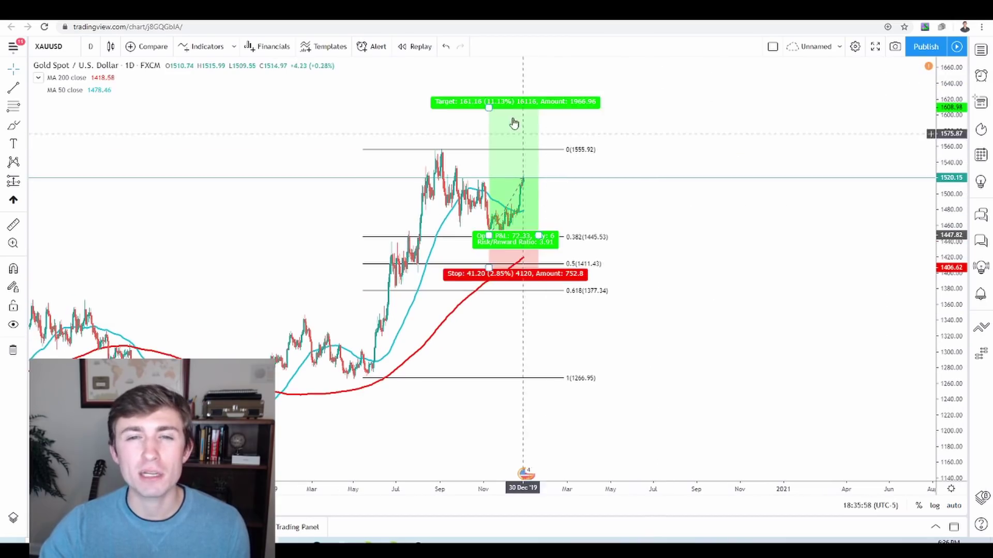
drag(490, 110, 489, 67)
drag(541, 238, 703, 235)
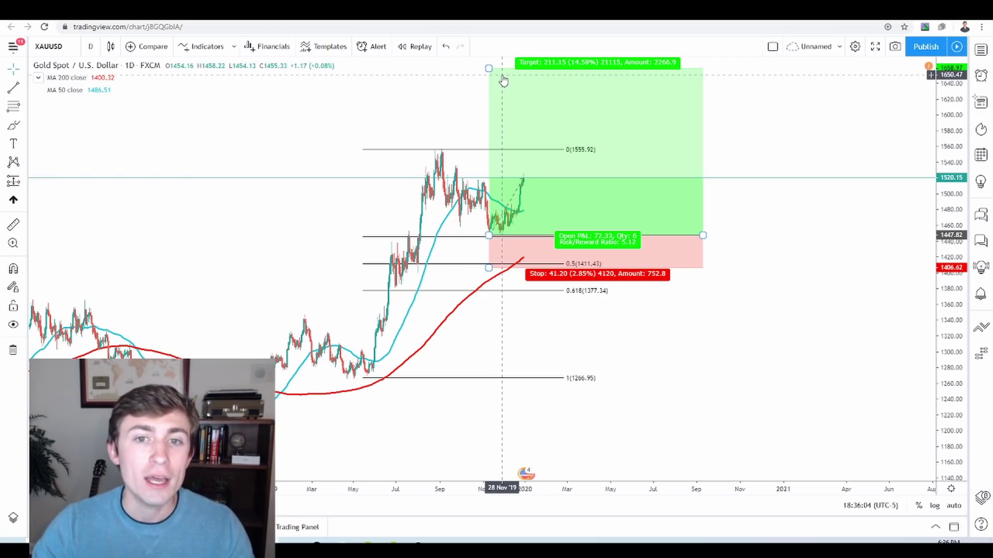
click(904, 186)
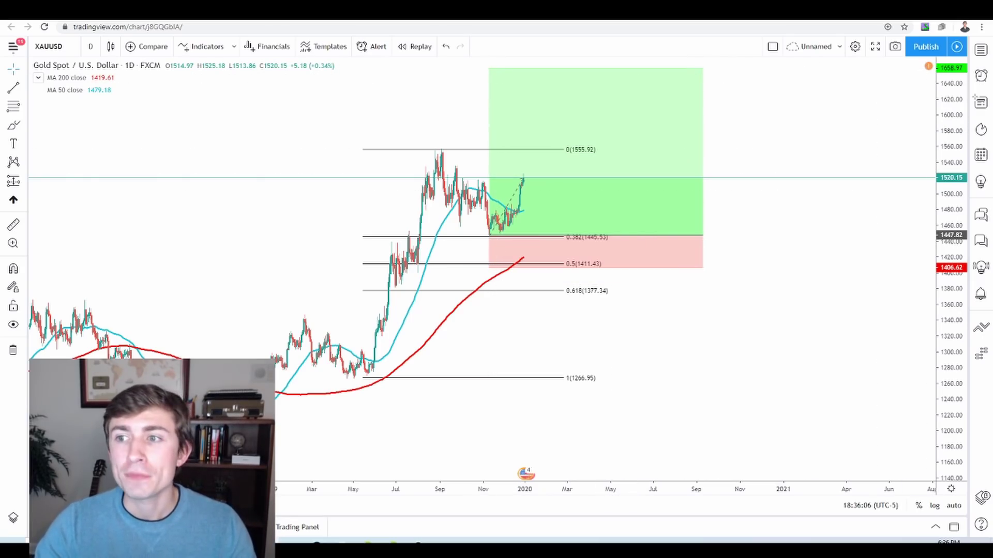
- Sketch a rising zigzag arrow from the latest price with its pullback circled, and a falling zigzag arrow through the stop zone
mouse_move(528, 180)
mouse_down()
mouse_move(645, 158)
mouse_move(690, 129)
mouse_move(755, 181)
mouse_move(856, 46)
mouse_move(858, 75)
mouse_up()
mouse_move(665, 91)
mouse_down()
mouse_move(791, 192)
mouse_move(672, 79)
mouse_up()
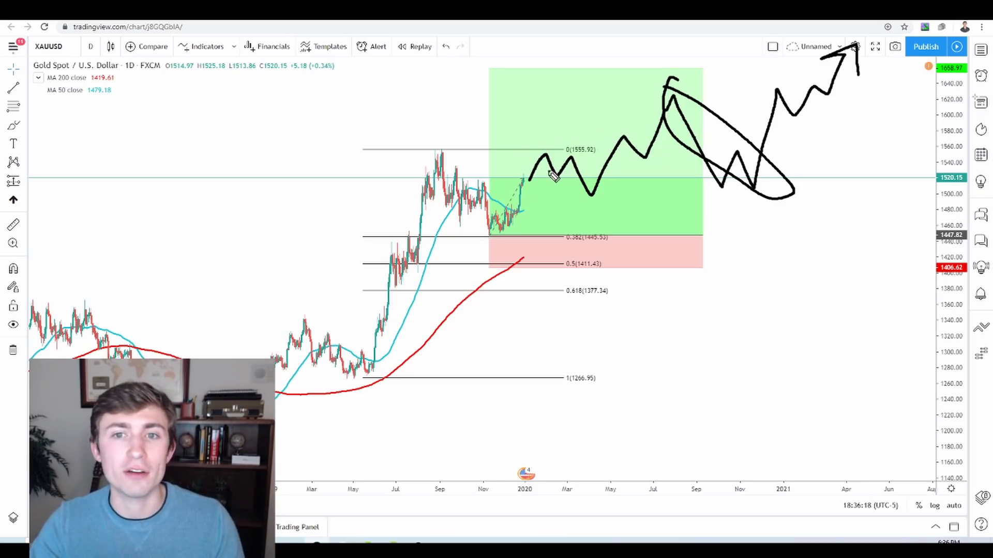
mouse_move(524, 193)
mouse_down()
mouse_move(594, 237)
mouse_move(625, 227)
mouse_move(700, 281)
mouse_move(663, 303)
mouse_up()
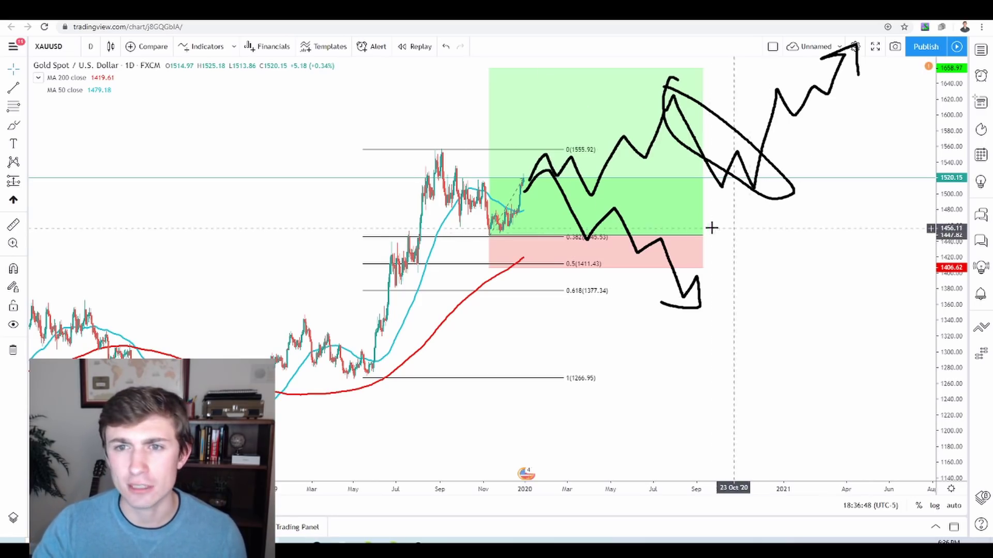
- Shift the long position slightly so its entry is 1448.48, its stop 1407.28 and its target 1659.63
click(666, 230)
drag(665, 227, 666, 230)
click(788, 231)
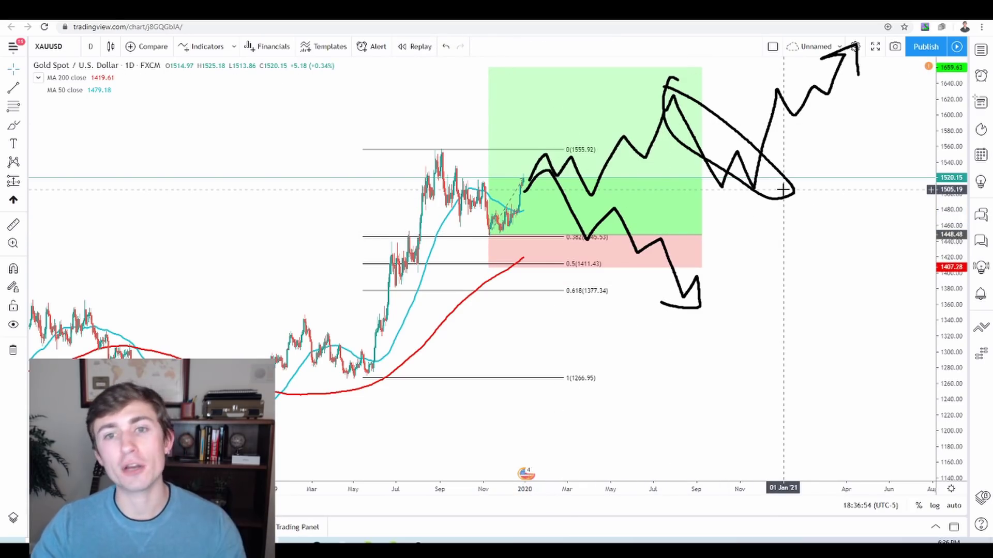
- Clear all the sketches and delete the long position from the chart
mouse_move(630, 154)
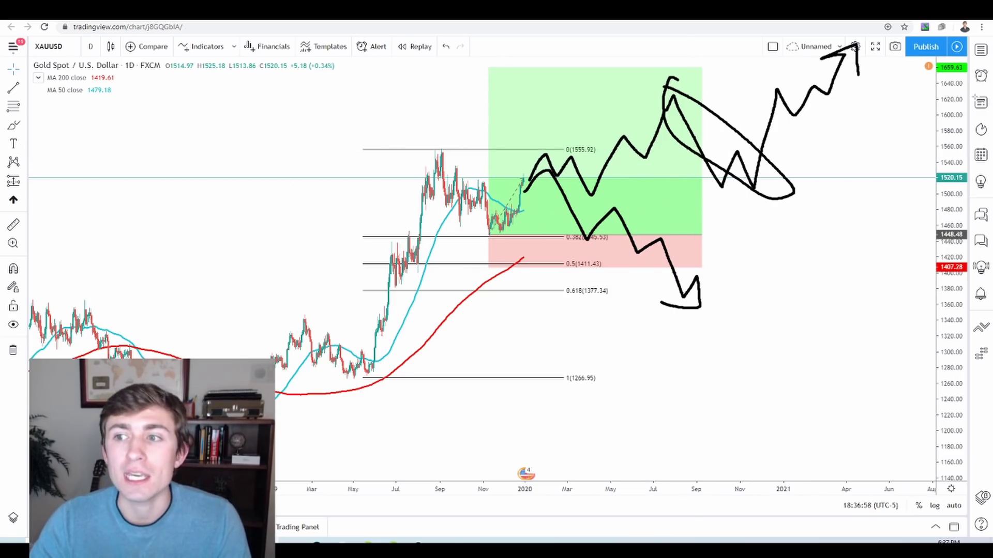
key(Escape)
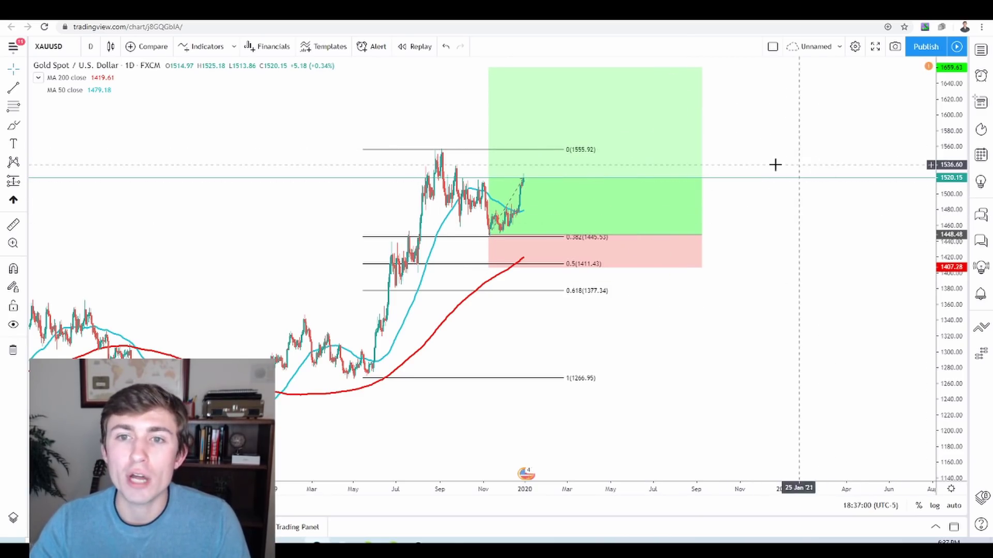
click(632, 197)
key(Delete)
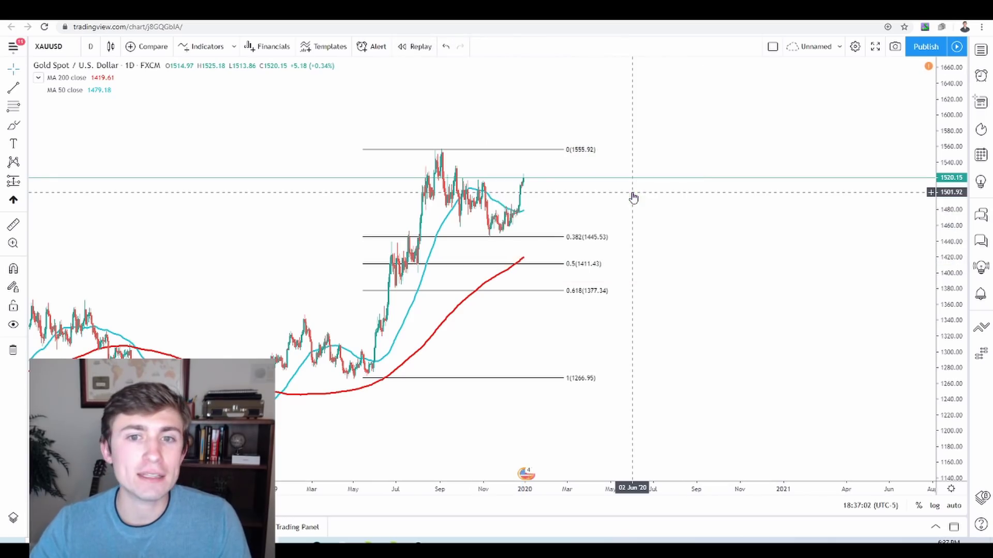
drag(631, 197, 592, 201)
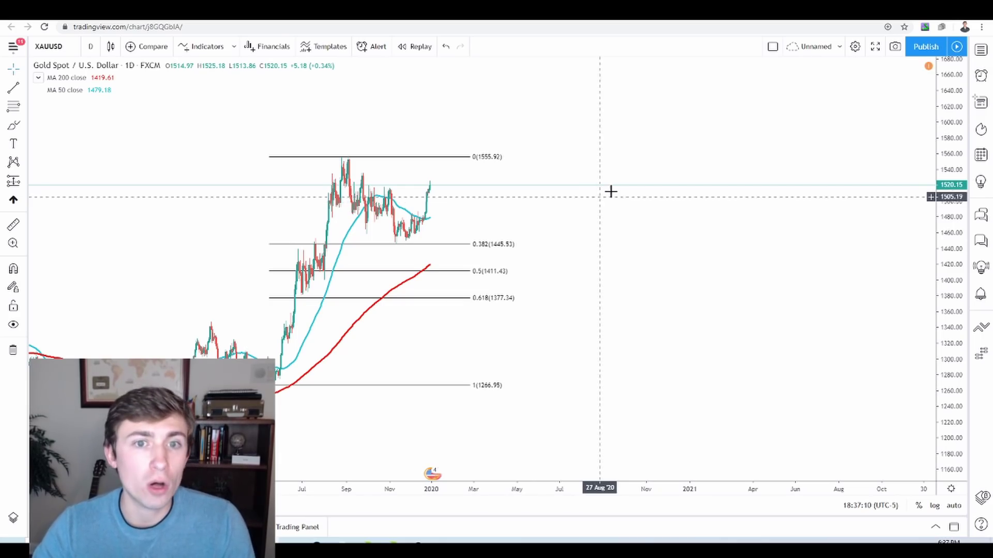
drag(609, 191, 589, 195)
scroll(263, 254, down, 2)
drag(356, 261, 388, 221)
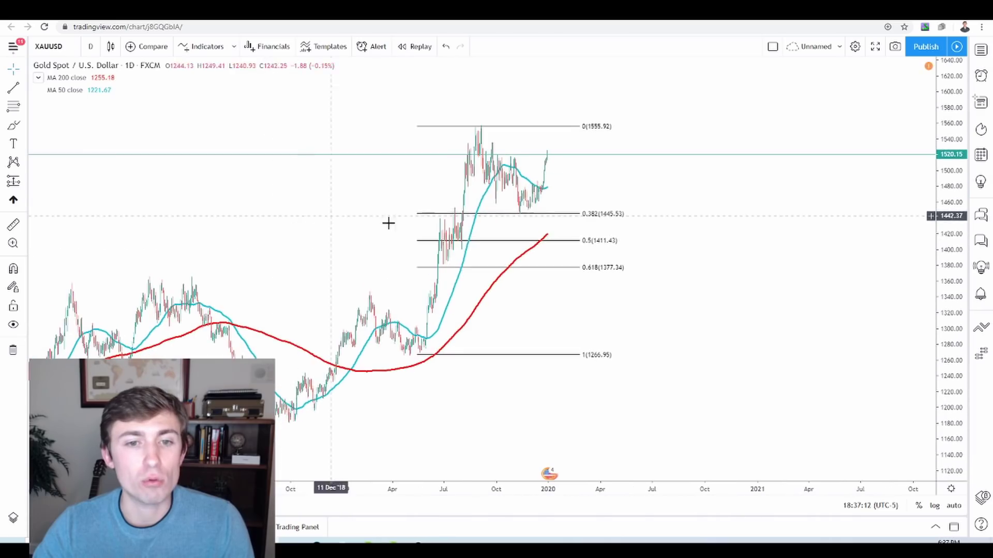
drag(645, 186, 623, 208)
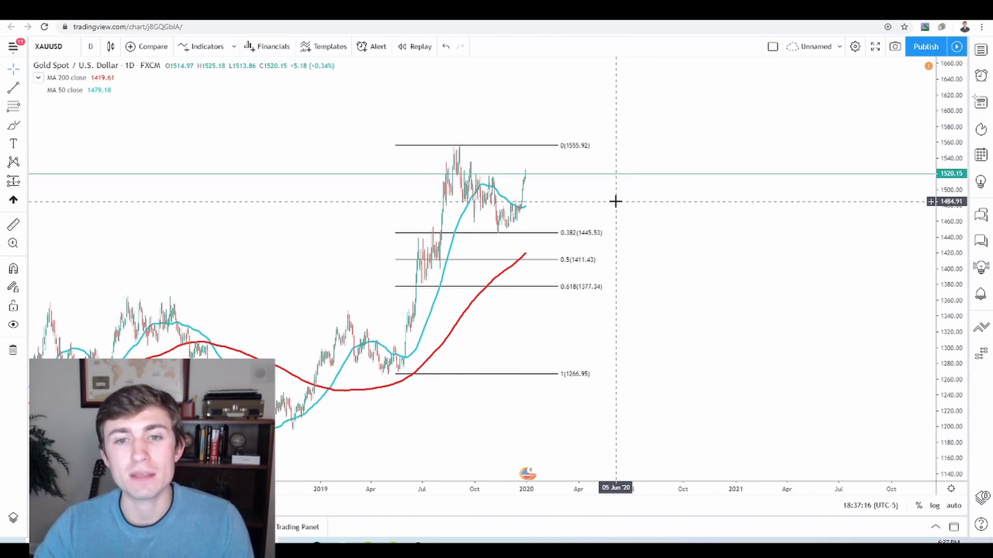
scroll(675, 215, up, 3)
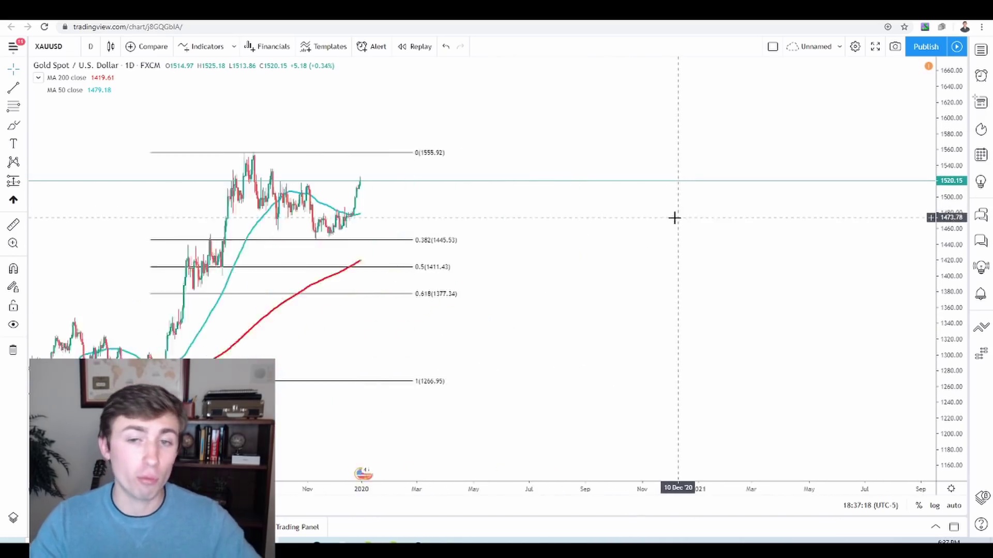
- Sketch a falling arrow from the latest price to the 0.5 retracement level and cross out its tip
drag(567, 230, 782, 243)
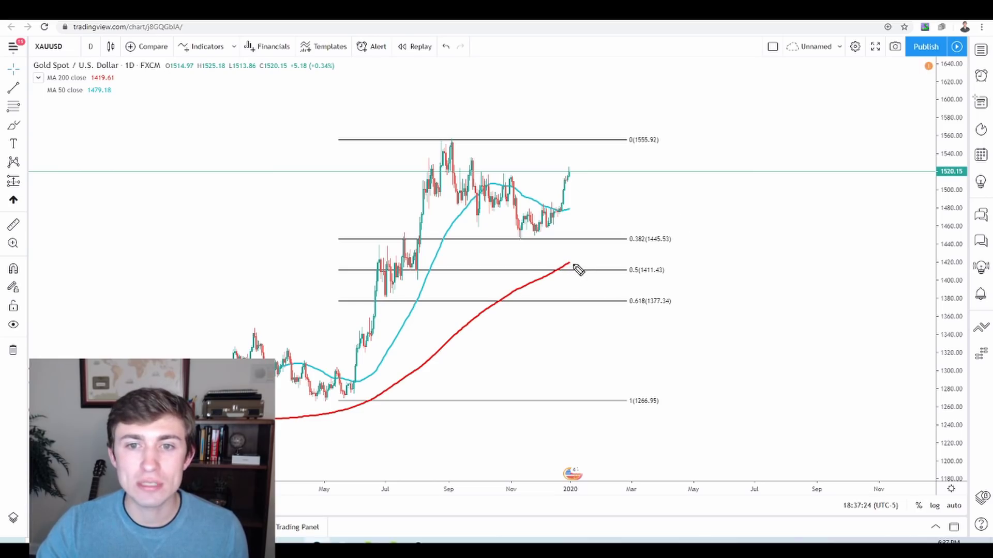
mouse_move(576, 173)
mouse_down()
mouse_move(628, 273)
mouse_move(613, 274)
mouse_move(652, 293)
mouse_up()
drag(642, 248, 603, 288)
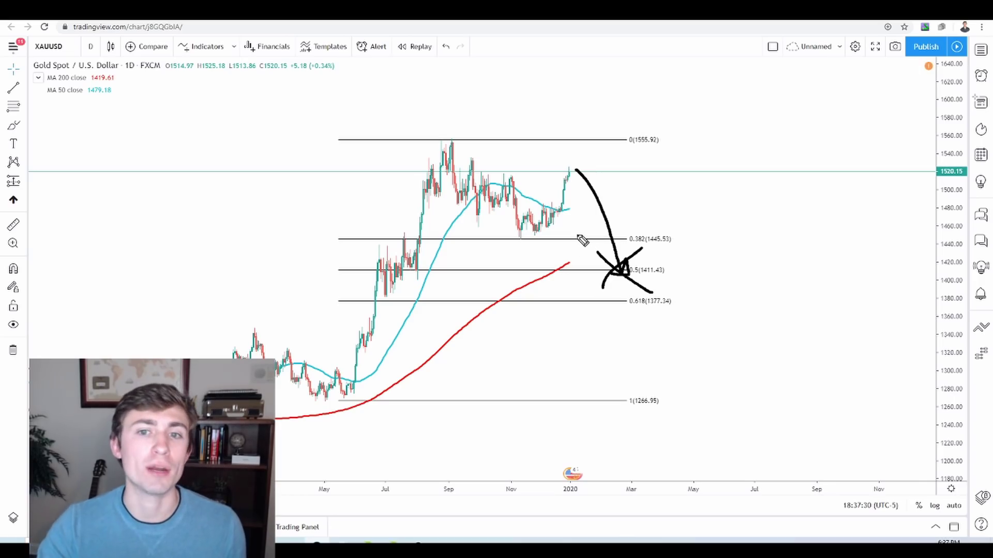
- Sketch the 200-period average's rising continuation and a price rally falling back to it, and circle the area between them
mouse_move(564, 266)
mouse_down()
mouse_move(843, 123)
mouse_move(846, 112)
mouse_up()
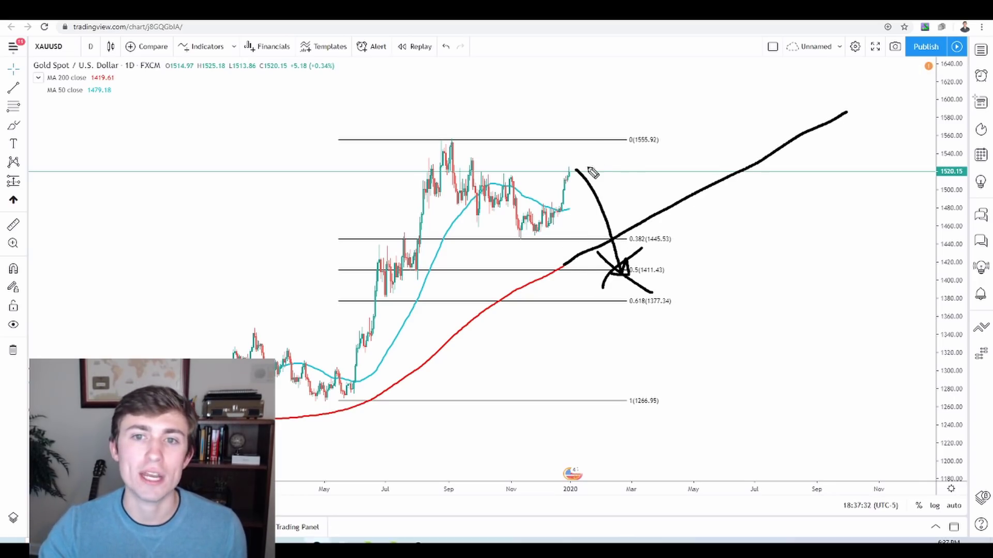
mouse_move(575, 168)
mouse_down()
mouse_move(623, 129)
mouse_move(704, 20)
mouse_up()
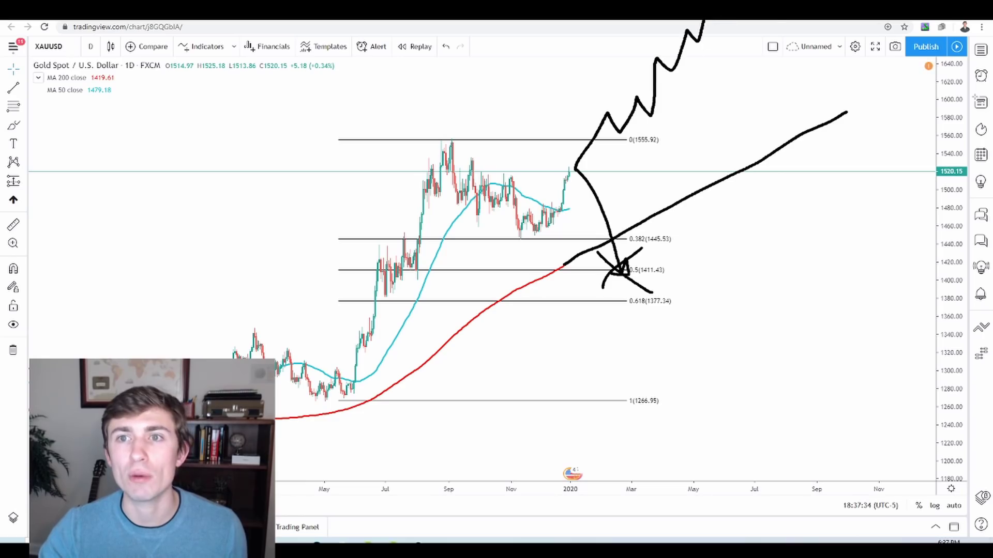
mouse_move(771, 21)
mouse_down()
mouse_move(817, 54)
mouse_move(856, 52)
mouse_move(881, 65)
mouse_move(895, 97)
mouse_move(912, 76)
mouse_move(509, 231)
mouse_move(917, 103)
mouse_move(812, 80)
mouse_up()
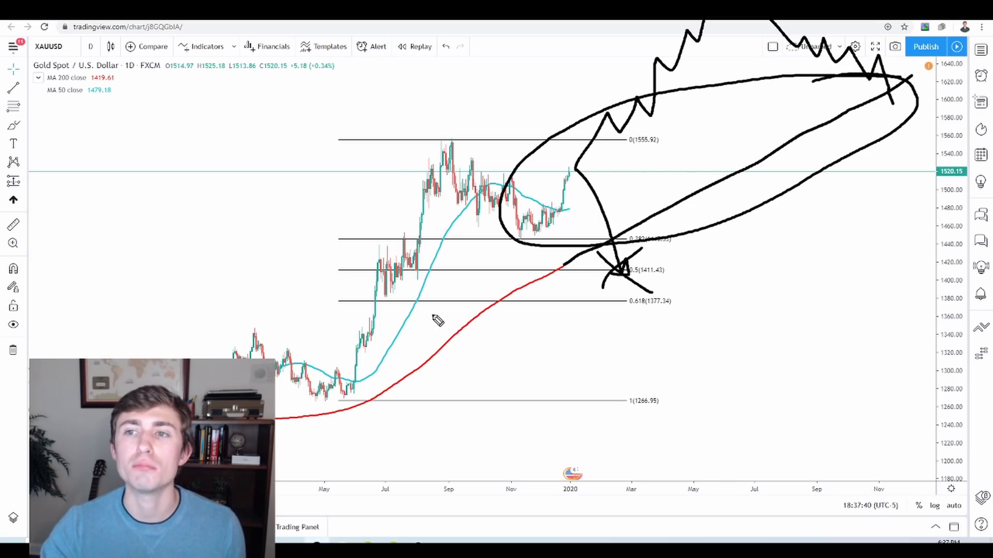